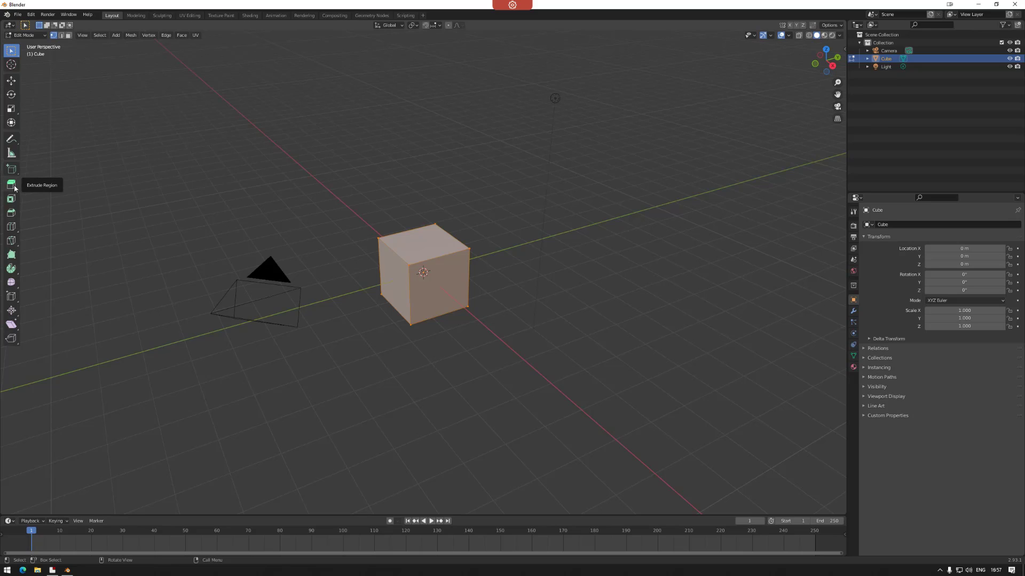
pyautogui.click(69, 36)
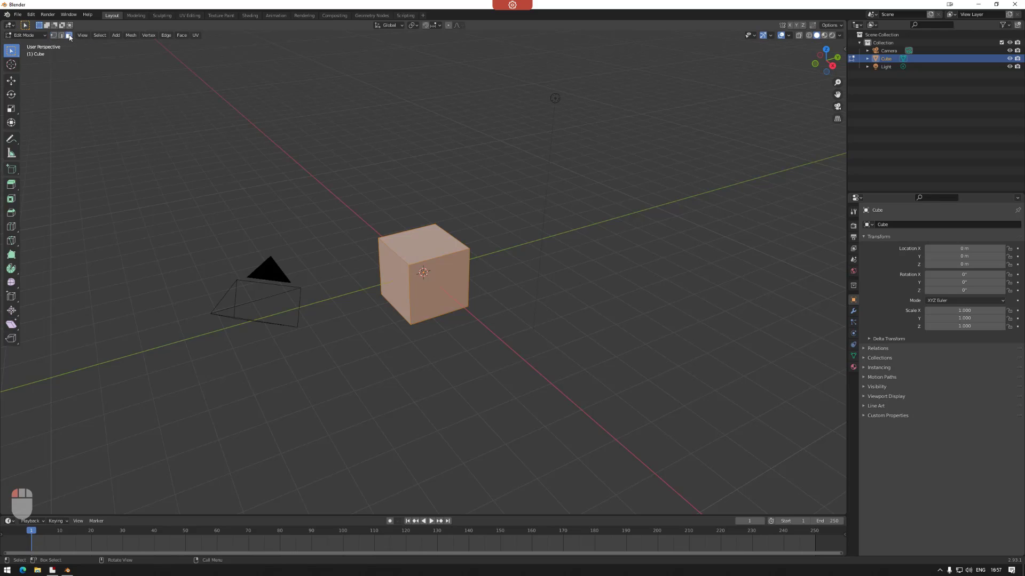
pyautogui.click(458, 321)
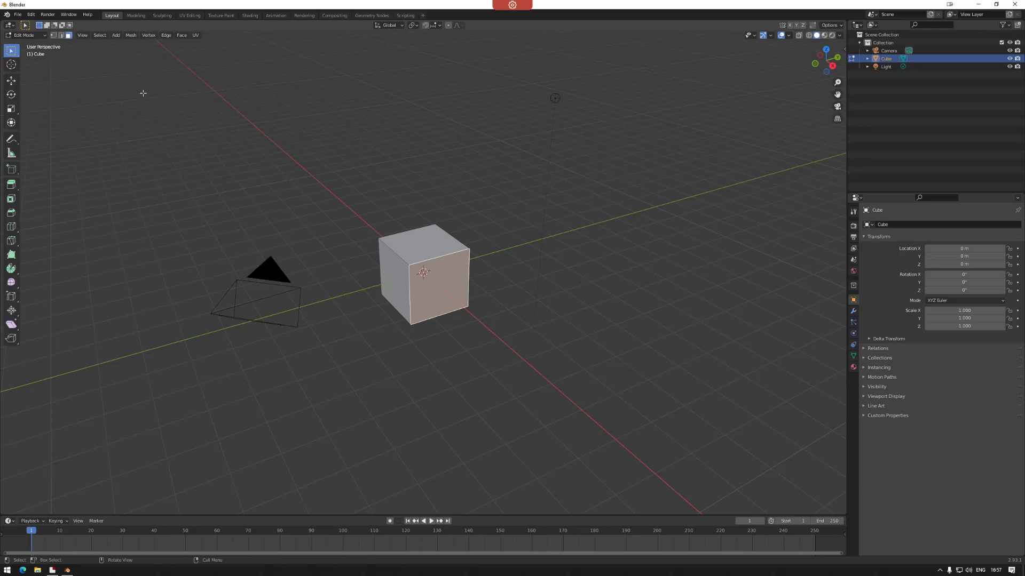
pyautogui.click(61, 35)
pyautogui.click(395, 251)
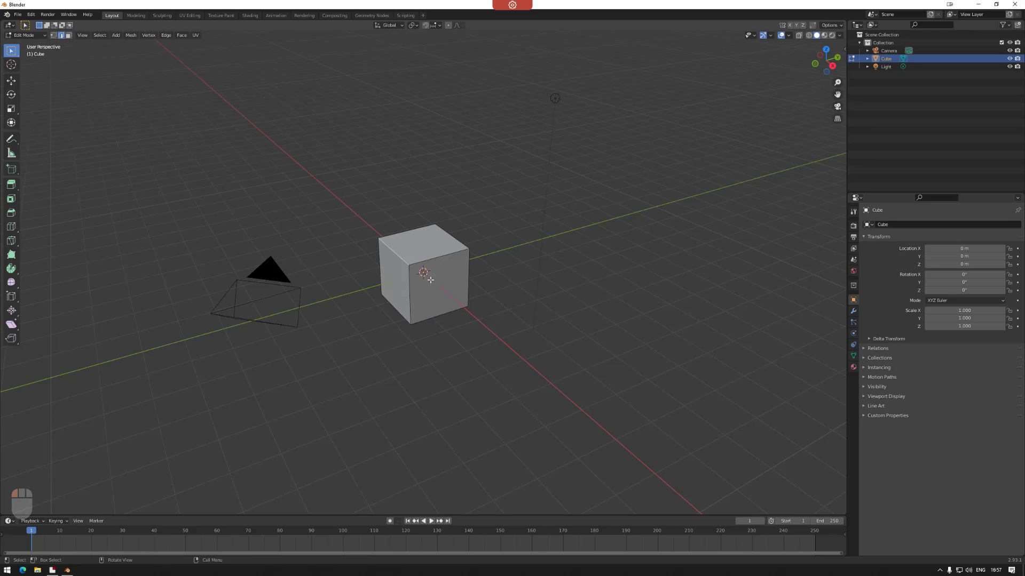
pyautogui.press('e')
pyautogui.rightClick(473, 288)
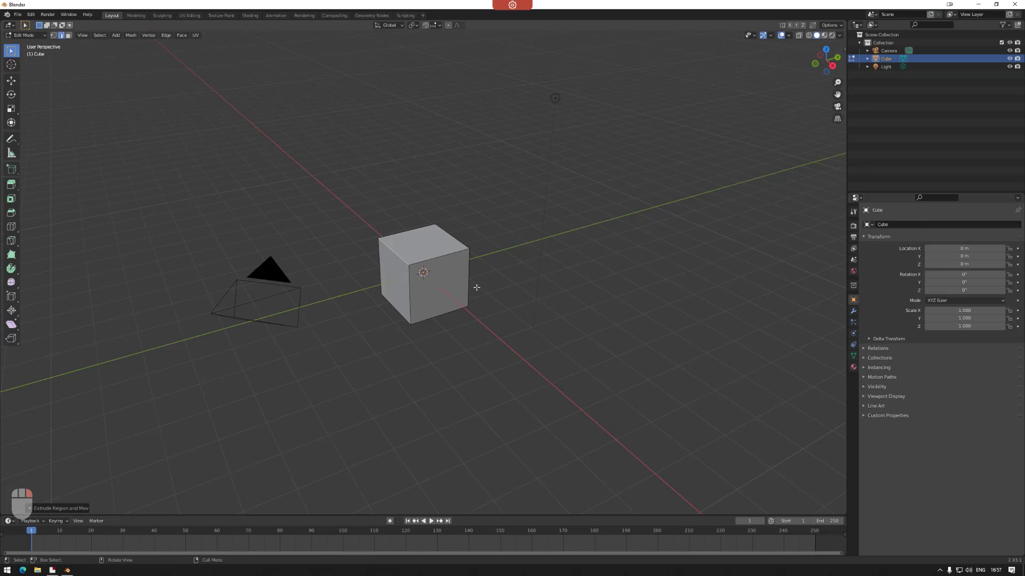
# - In face select mode, select the cube's top face and activate the Extrude Region tool
pyautogui.click(68, 35)
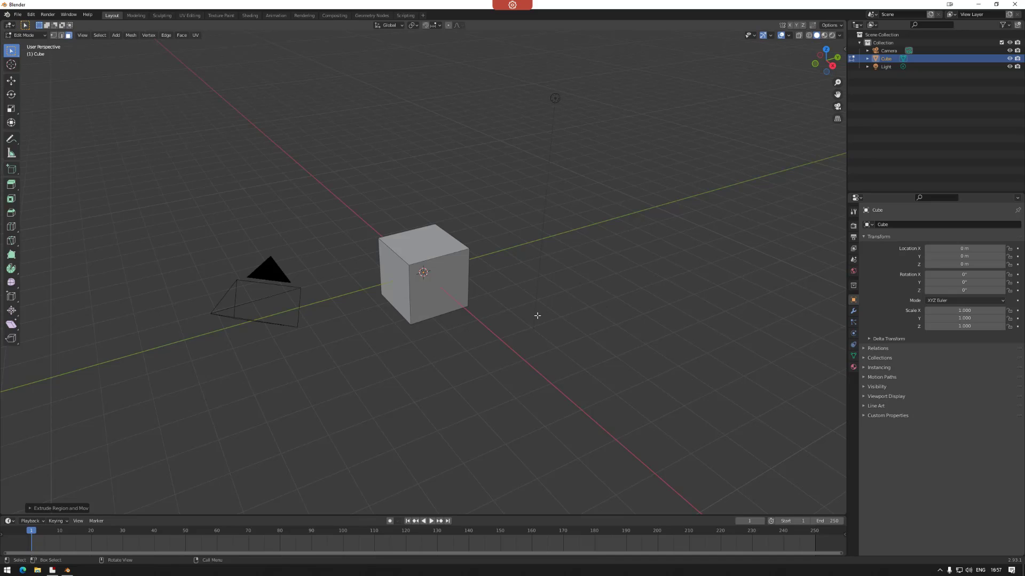
pyautogui.click(443, 288)
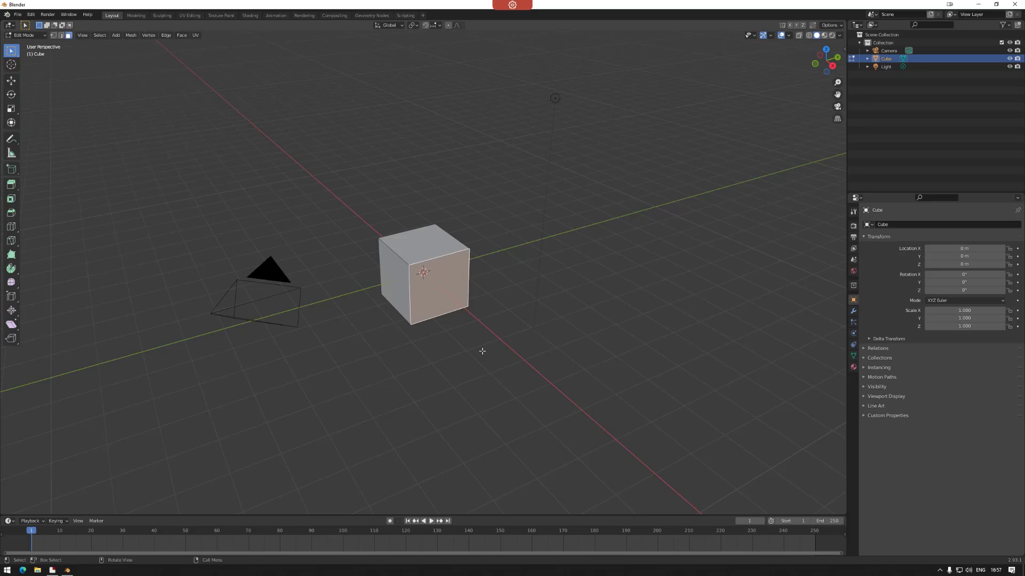
pyautogui.click(433, 246)
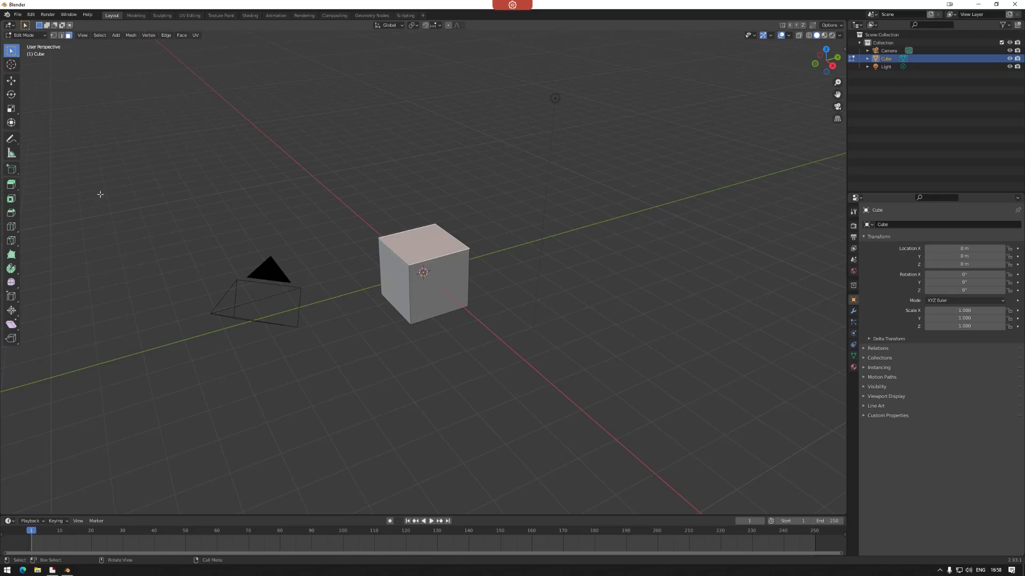
pyautogui.click(11, 184)
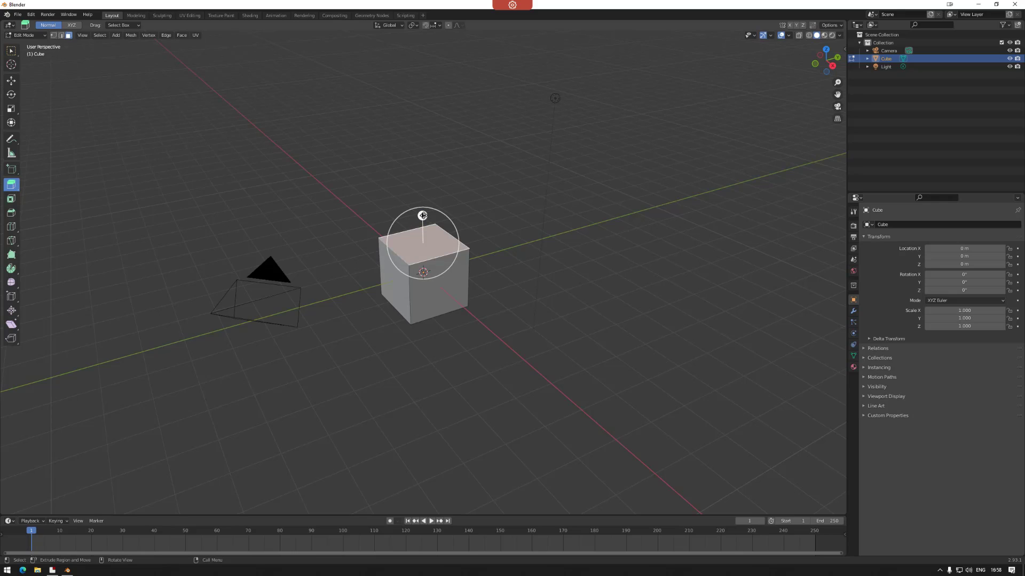
# - Try extruding the top face about 0.82 m upward with a 0.07 m X offset, and undo the extrusion
pyautogui.moveTo(422, 215); pyautogui.dragTo(464, 201)
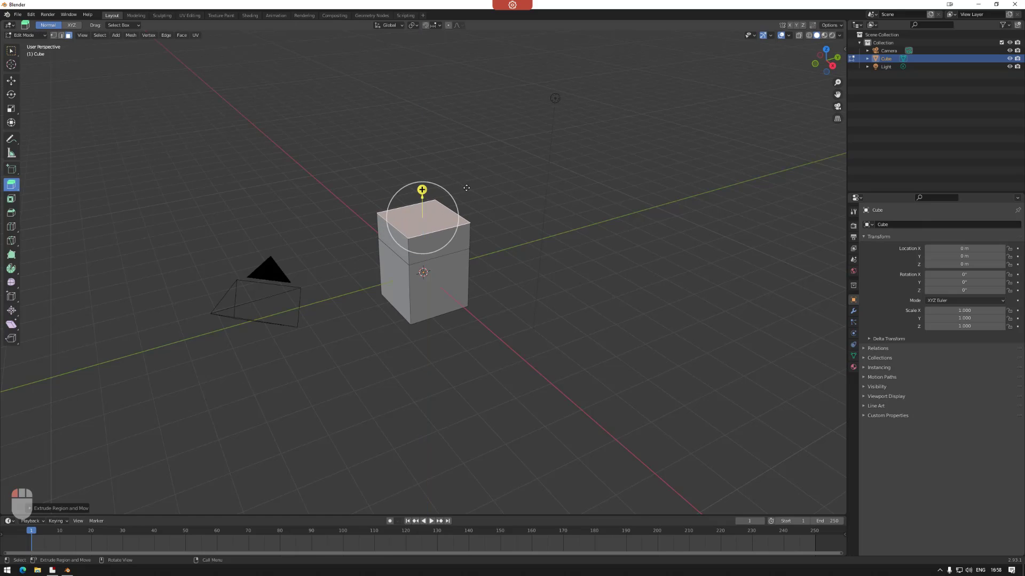
pyautogui.click(39, 509)
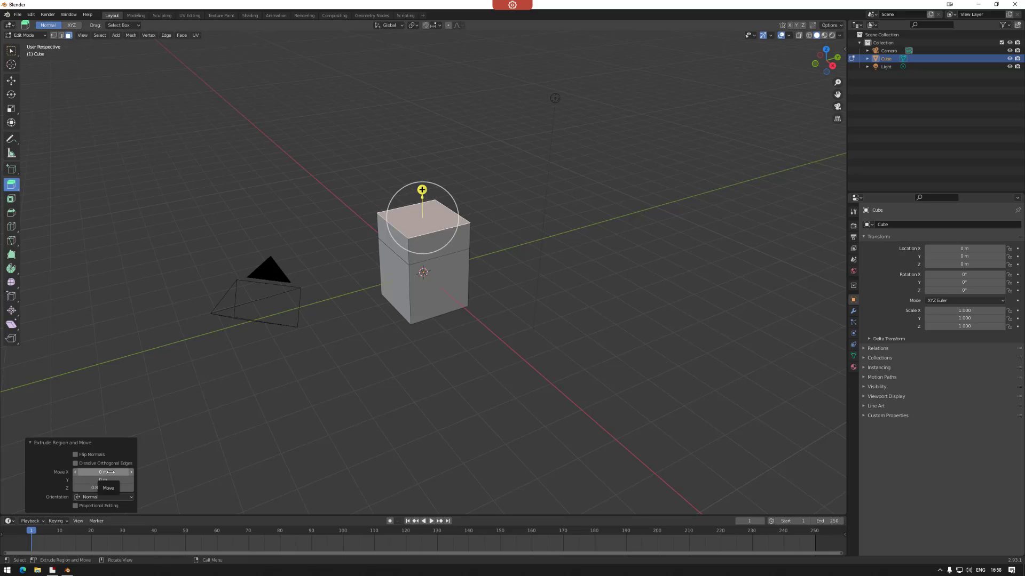
pyautogui.moveTo(110, 472); pyautogui.dragTo(112, 474)
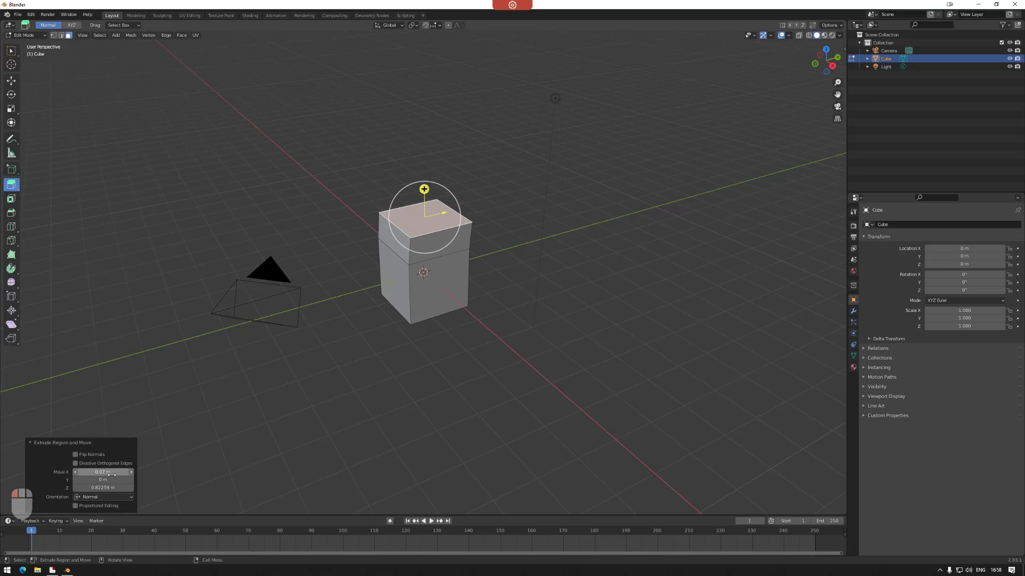
pyautogui.hotkey('ctrl', 'z')
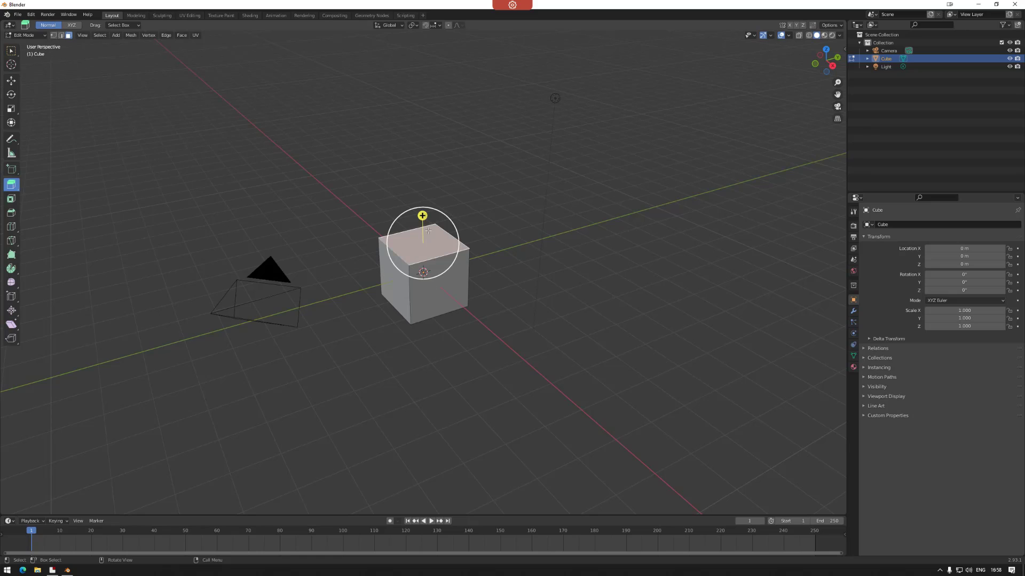
# - Extrude the top face upward with its move set to 0 m along X and about 0.8 m along Z
pyautogui.moveTo(422, 215); pyautogui.dragTo(432, 180)
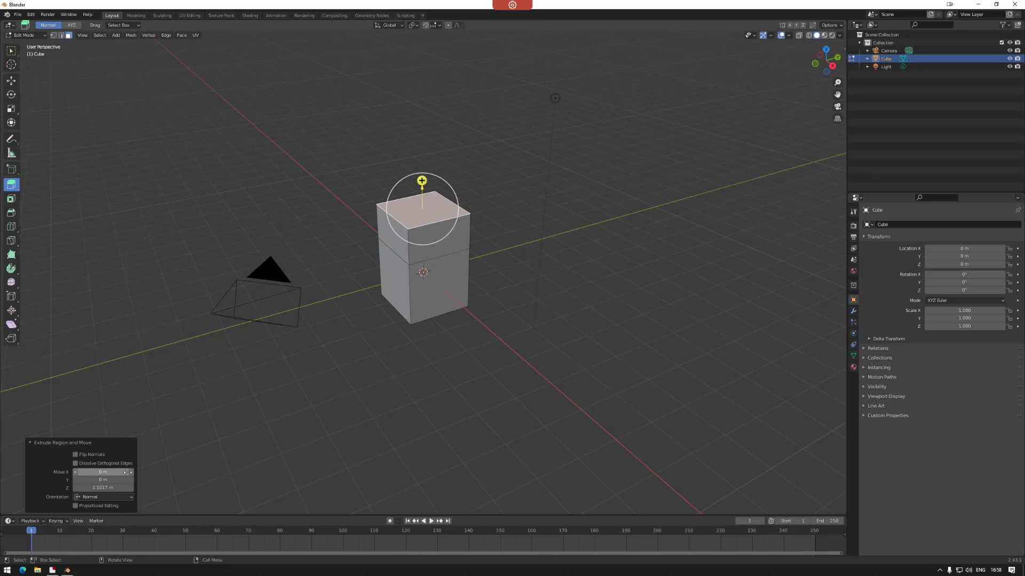
pyautogui.moveTo(127, 472); pyautogui.dragTo(138, 472)
pyautogui.click(100, 474)
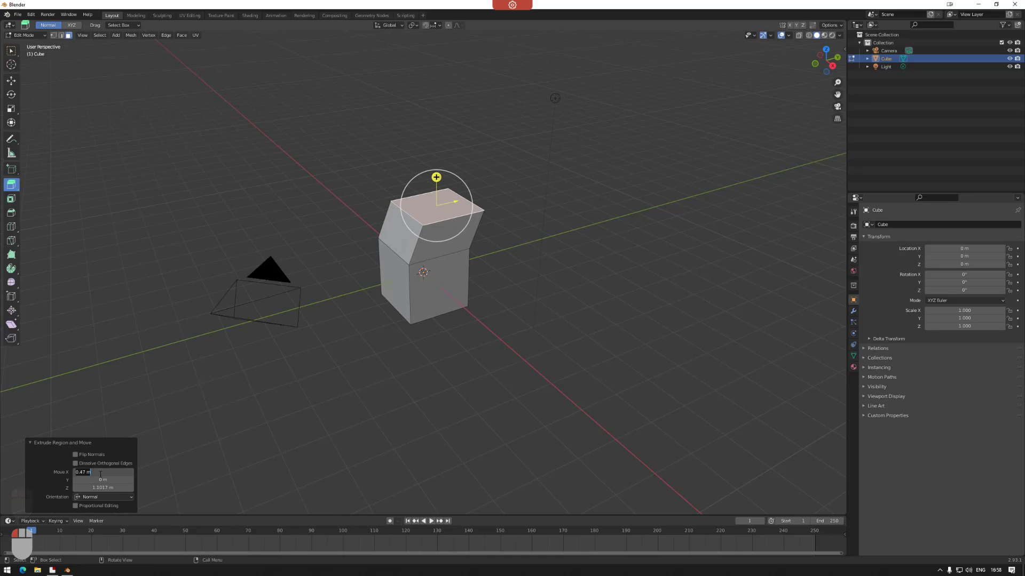
pyautogui.write('0')
pyautogui.press('Return')
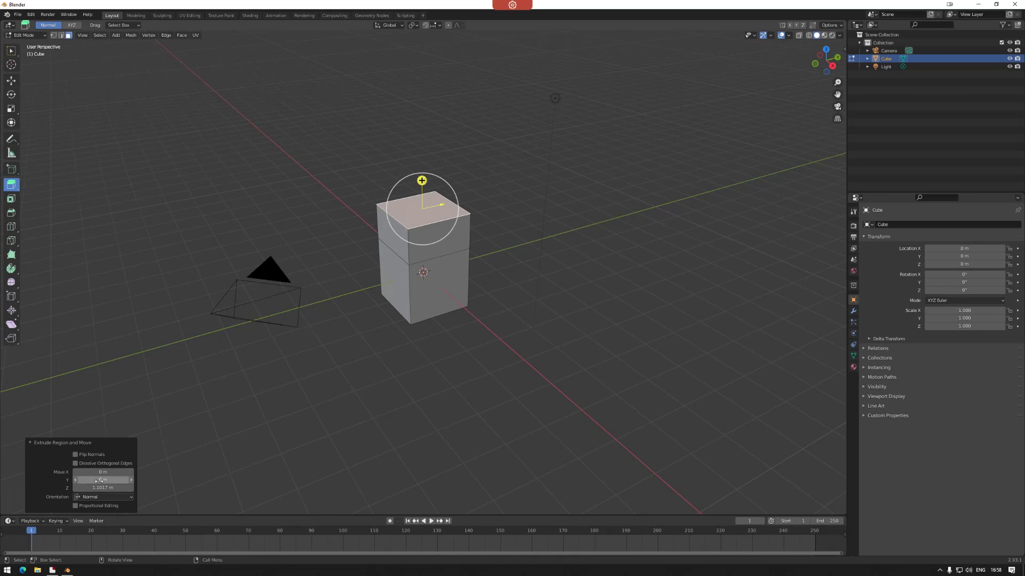
pyautogui.moveTo(101, 488); pyautogui.dragTo(121, 499)
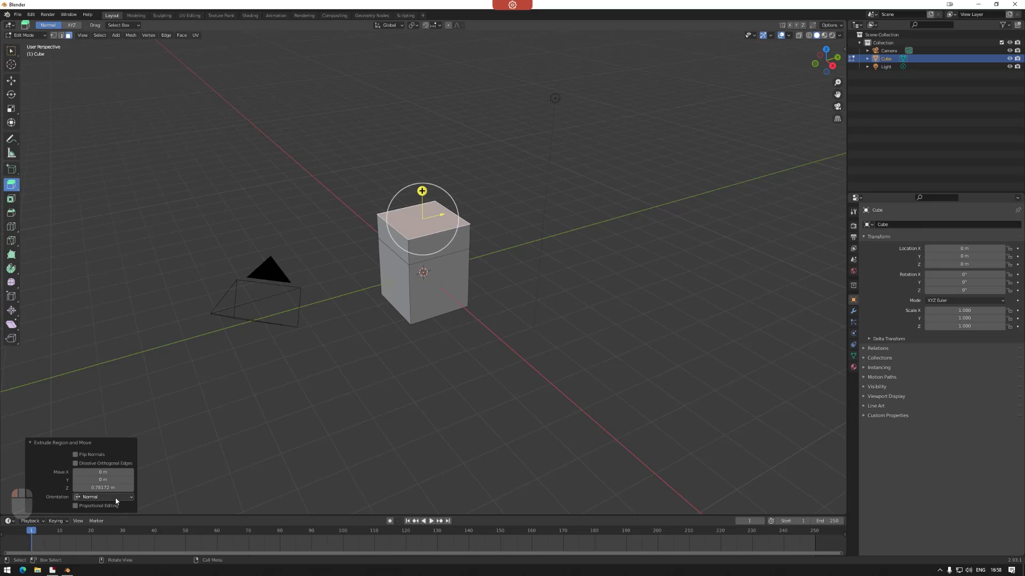
# - Try Dissolve Orthogonal Edges on the extrusion, turn it off again, and keep the Normal orientation
pyautogui.click(104, 464)
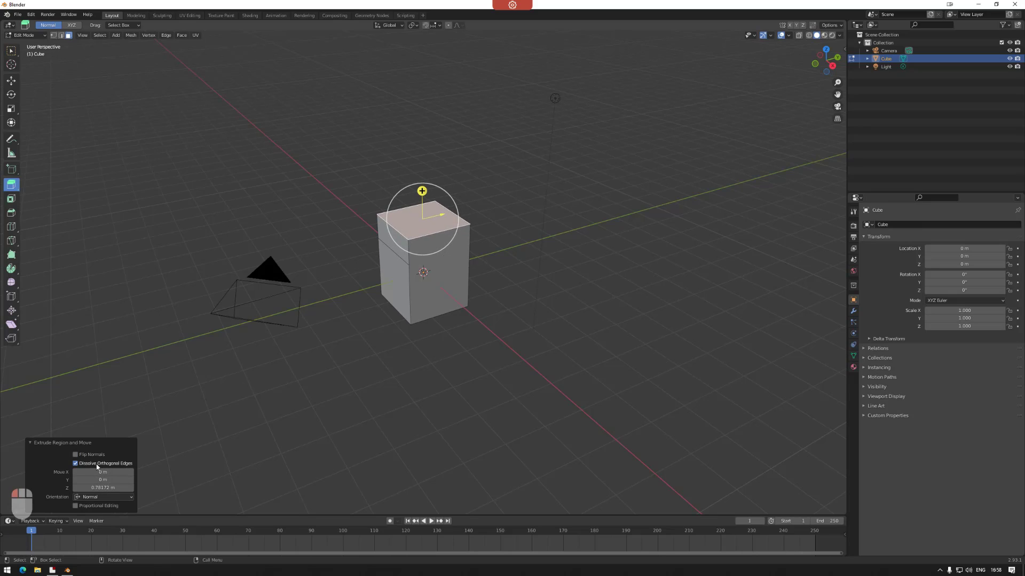
pyautogui.click(95, 466)
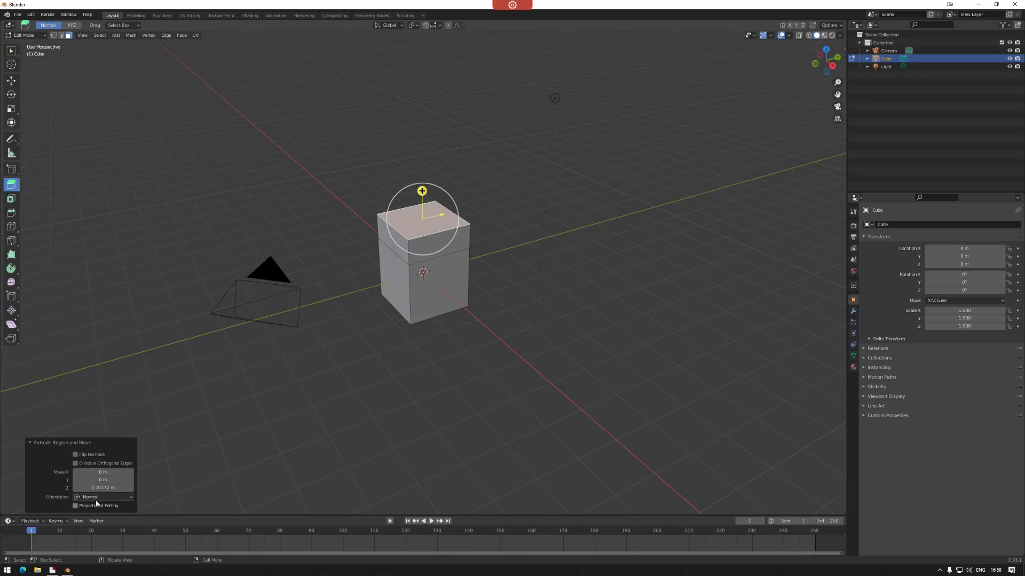
pyautogui.click(119, 497)
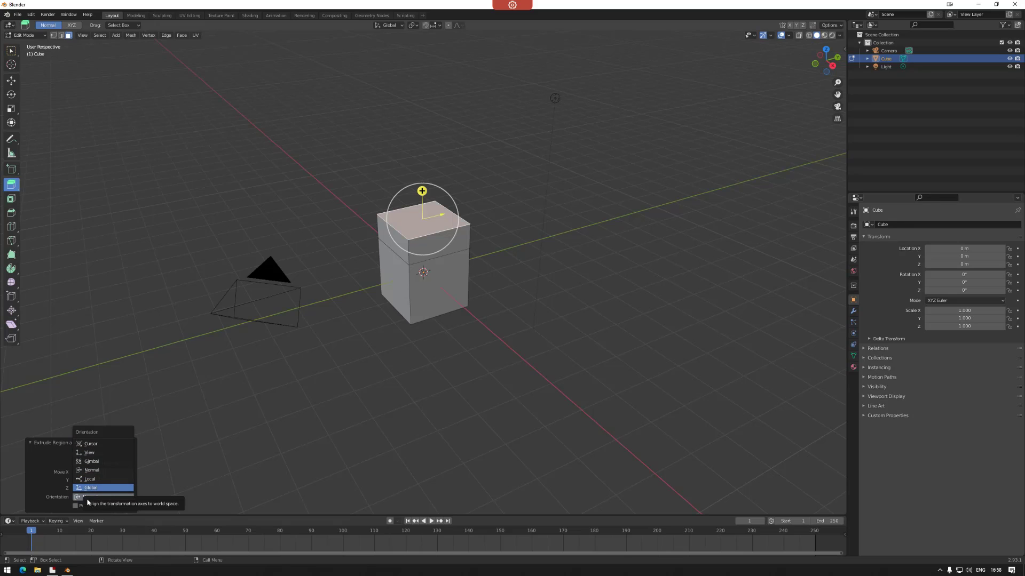
pyautogui.click(91, 470)
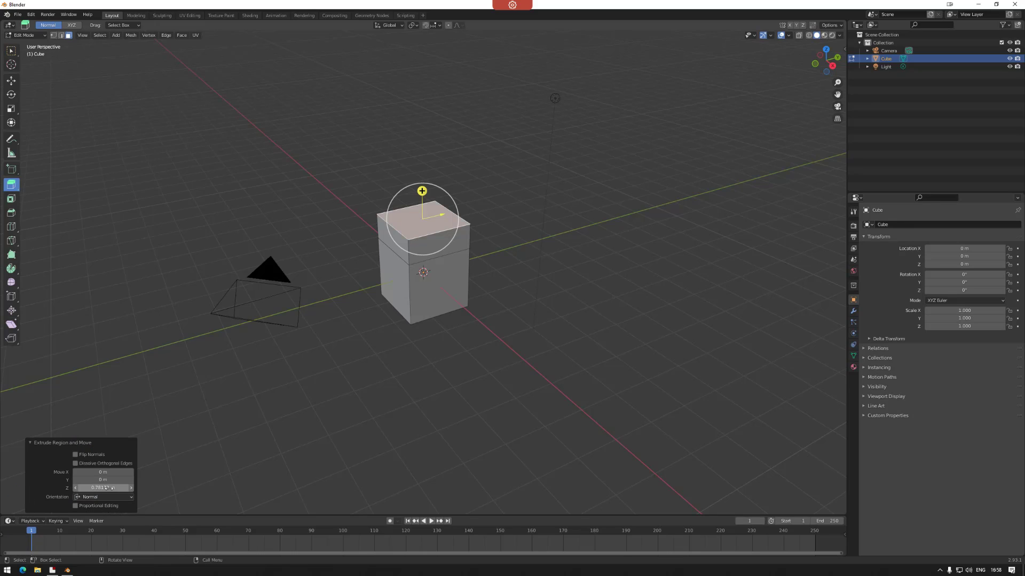
pyautogui.press('Return')
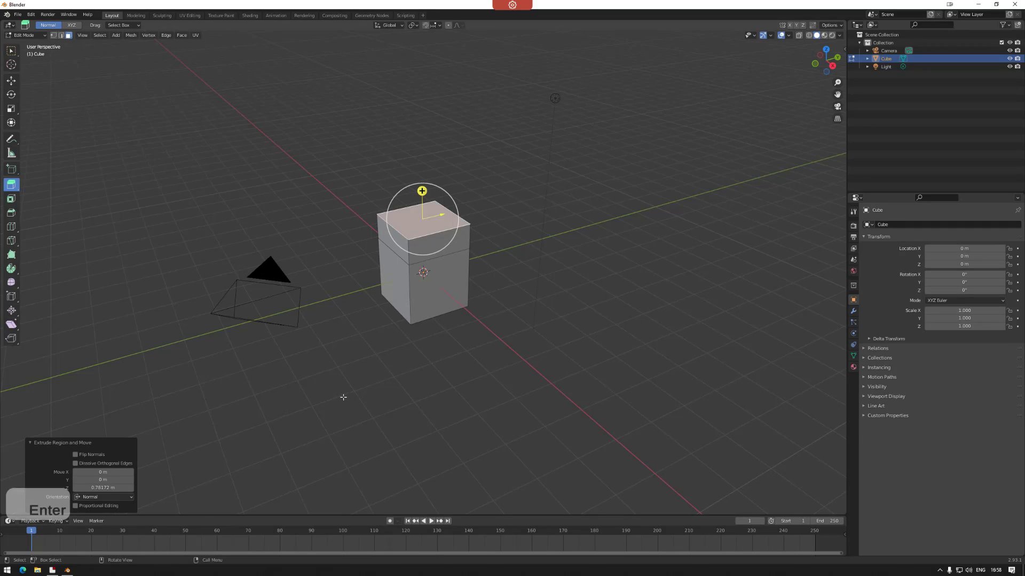
# - Extrude the upper front face outward about 1.09 m, return to the Select Box tool and clear the selection
pyautogui.click(491, 211)
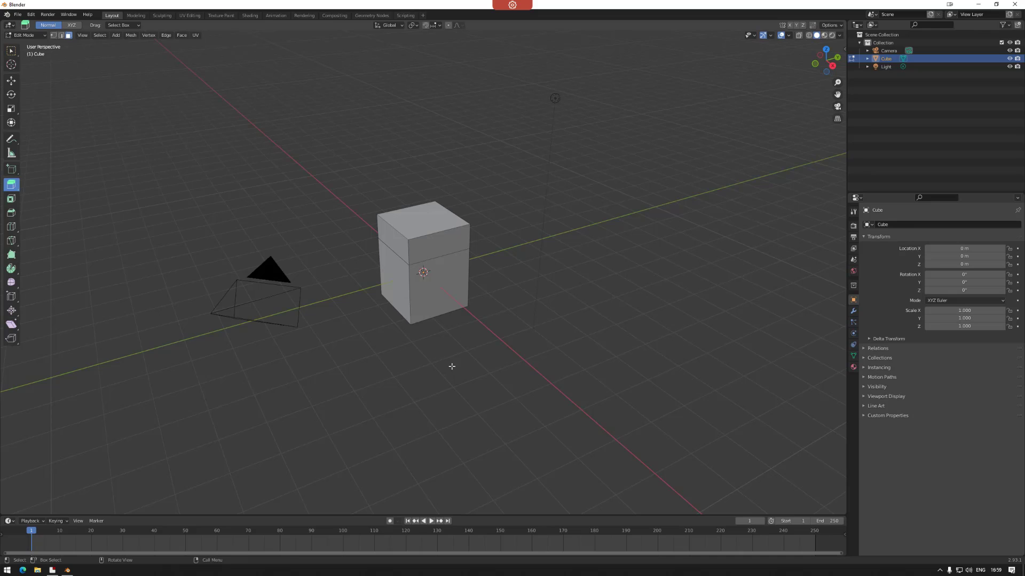
pyautogui.click(436, 245)
pyautogui.moveTo(455, 255); pyautogui.dragTo(480, 269)
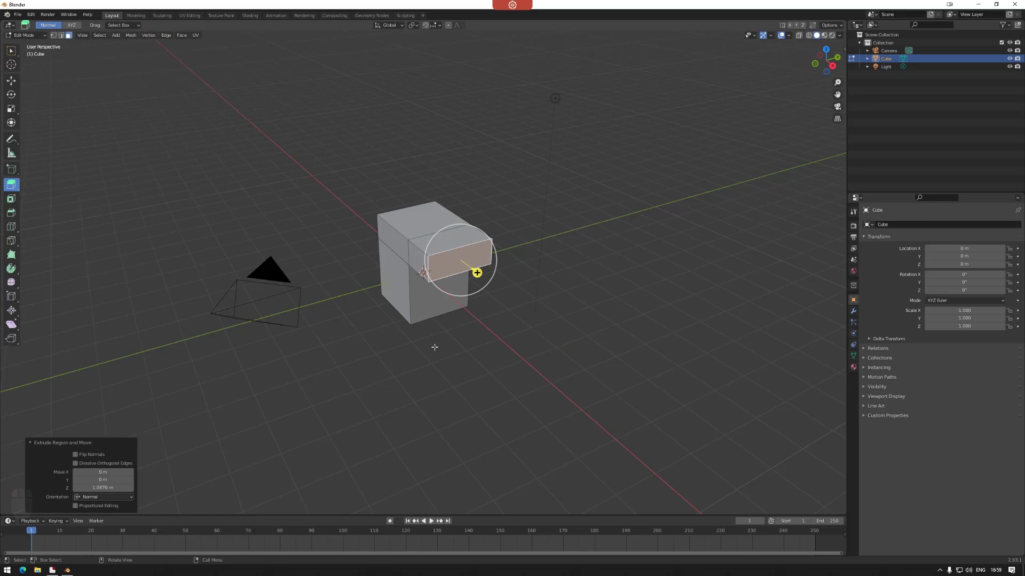
pyautogui.click(11, 51)
pyautogui.click(393, 385)
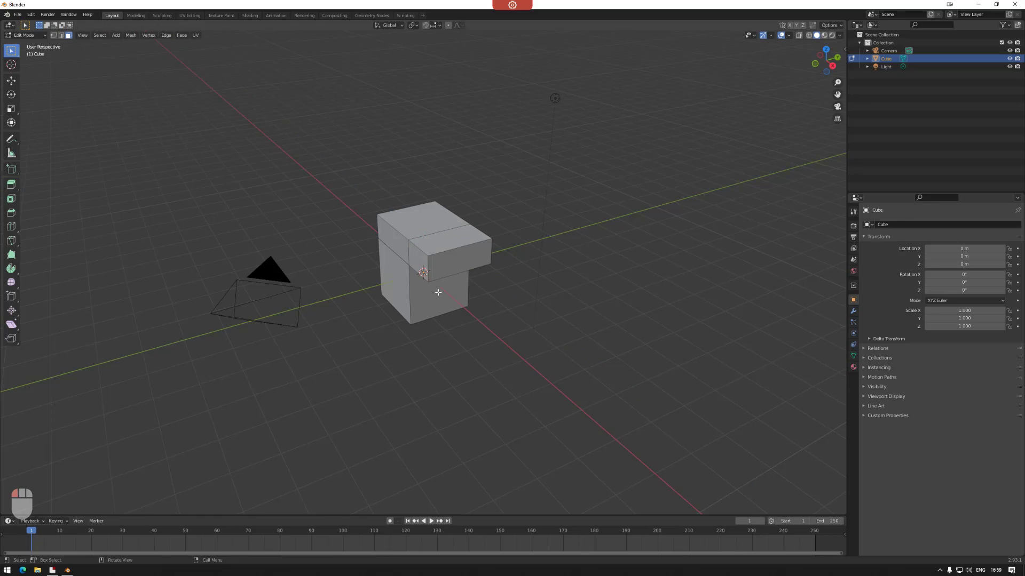
# - Extrude the top face of the protruding front block upward about 0.77 m
pyautogui.click(448, 241)
pyautogui.press('e')
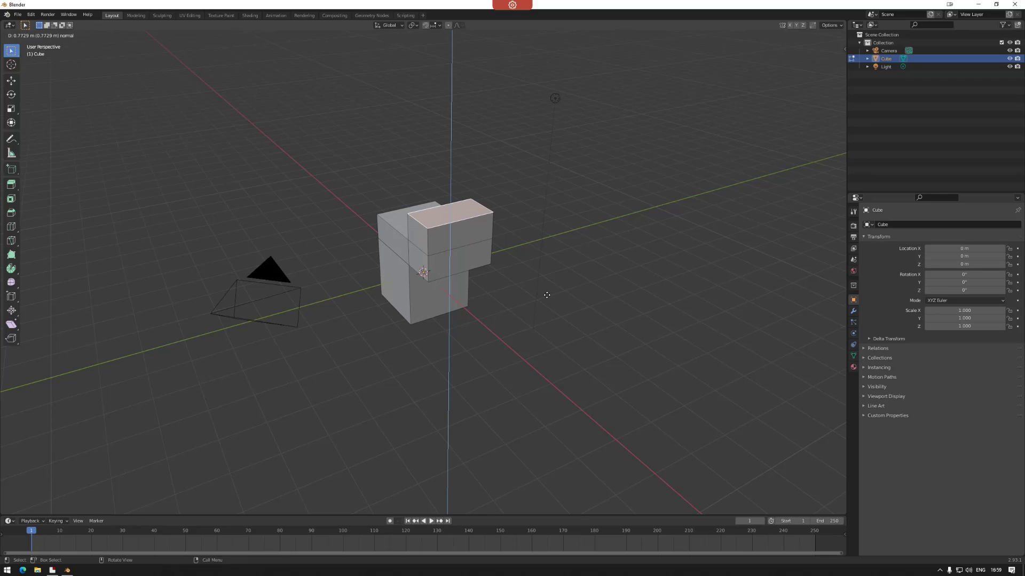
pyautogui.click(545, 297)
# - Extrude the lower front face of the protruding block further outward to form a step
pyautogui.click(473, 271)
pyautogui.press('e')
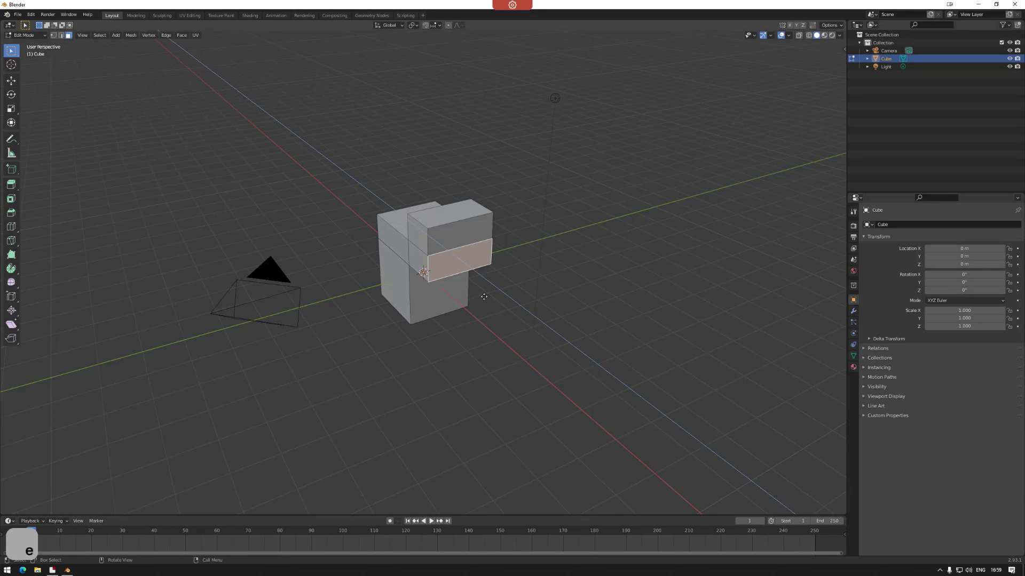
pyautogui.click(512, 304)
# - Try extruding only the side face of the lower front block, undo it, and look over the Extrude tool variants
pyautogui.click(415, 283)
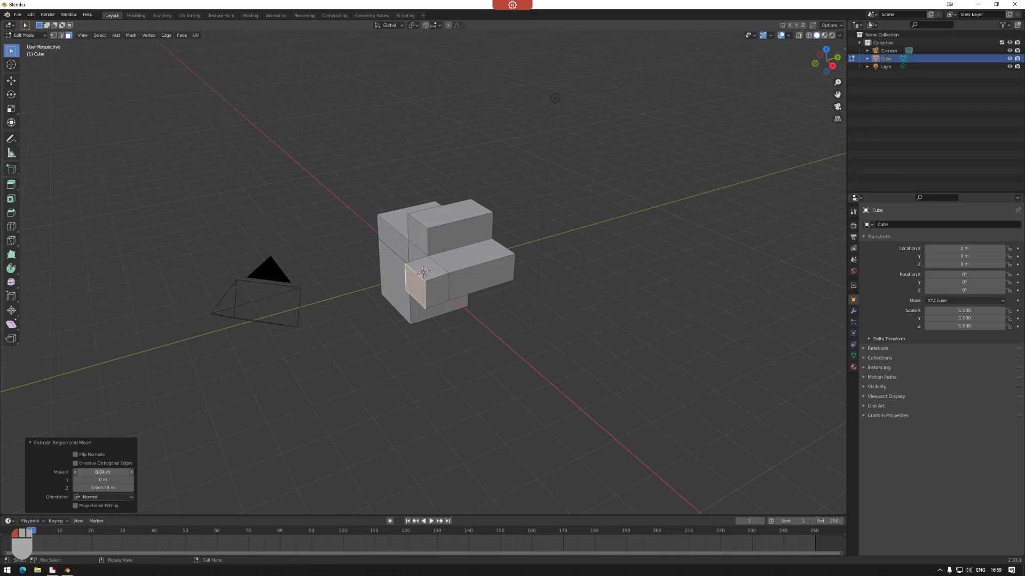
pyautogui.hotkey('ctrl', 'z')
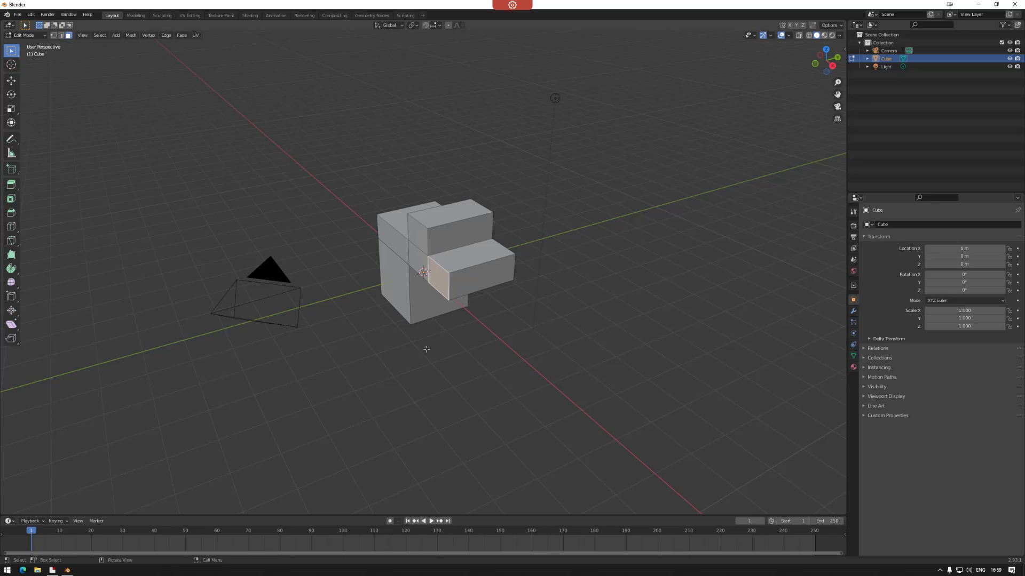
pyautogui.click(9, 187)
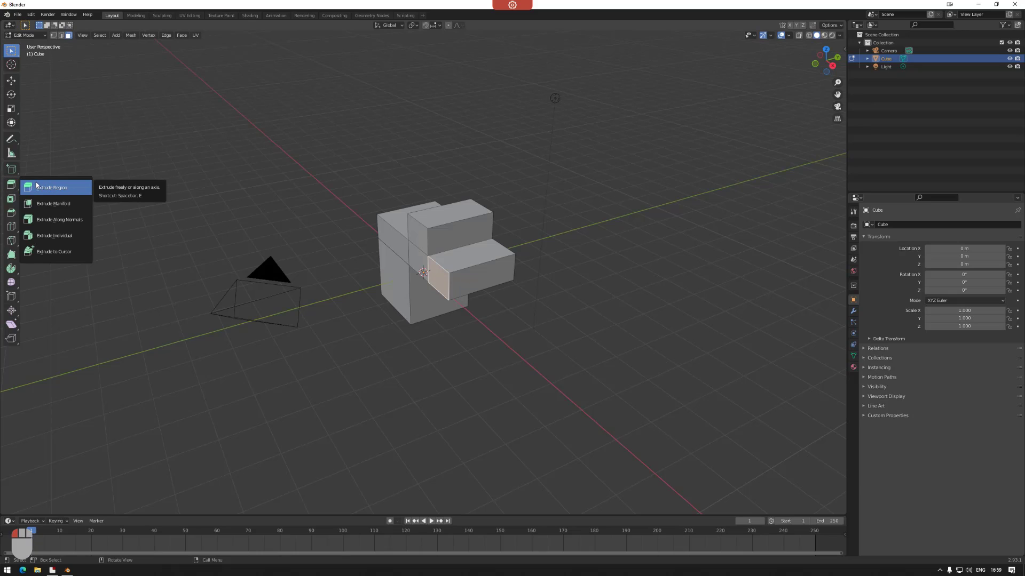
pyautogui.moveTo(37, 186); pyautogui.dragTo(263, 149)
# - Select the three adjoining side faces of the stepped front blocks and extrude them together about 0.5 m sideways
pyautogui.click(418, 235)
pyautogui.keyDown('shift'); pyautogui.click(419, 262); pyautogui.keyUp('shift')
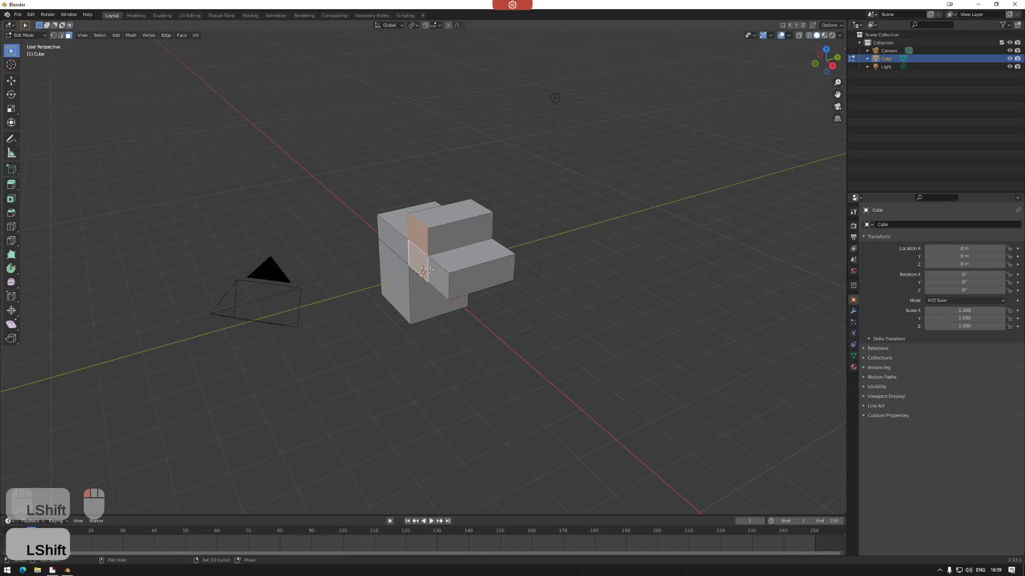
pyautogui.keyDown('shift'); pyautogui.click(433, 272); pyautogui.keyUp('shift')
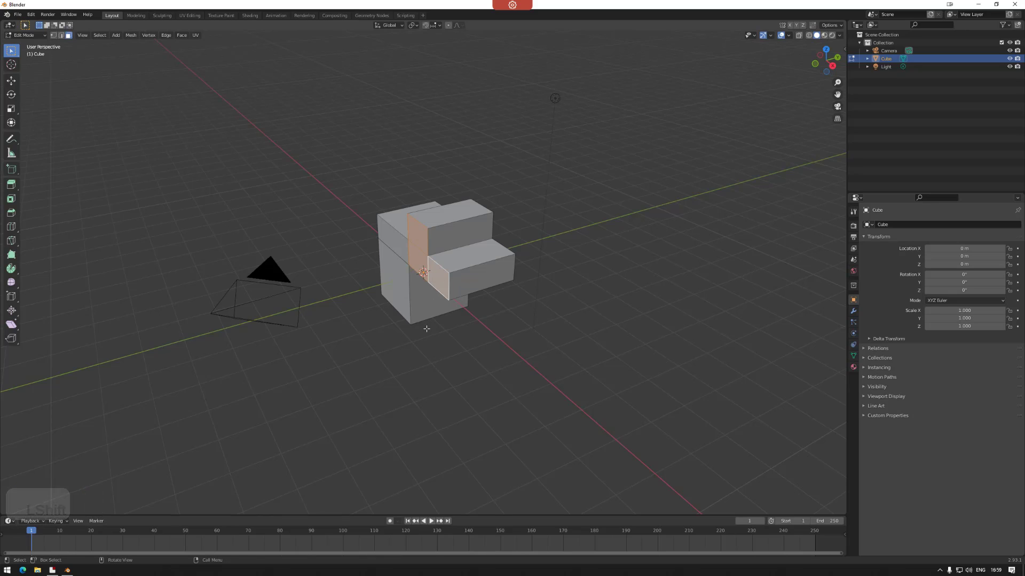
pyautogui.press('e')
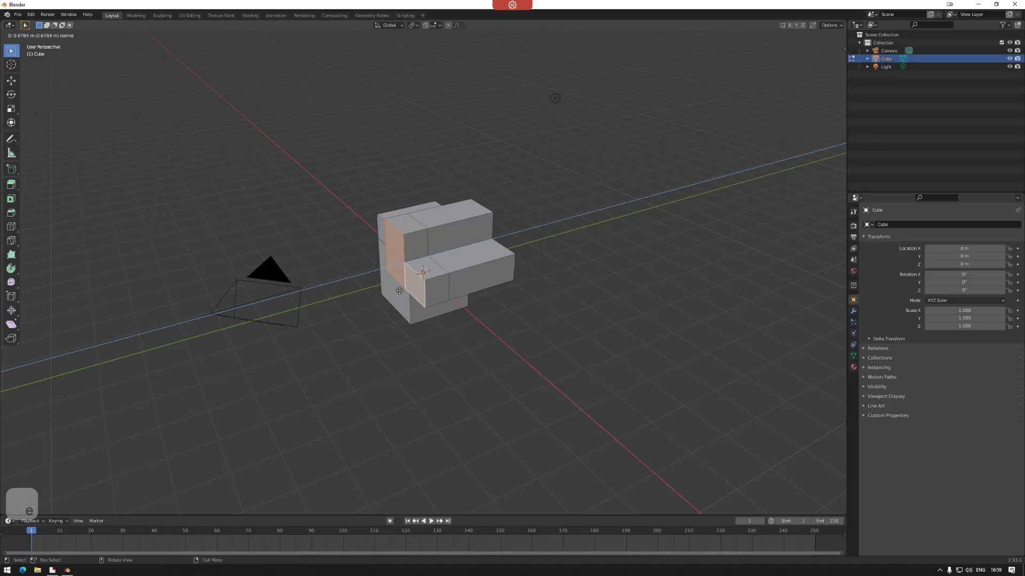
pyautogui.click(408, 289)
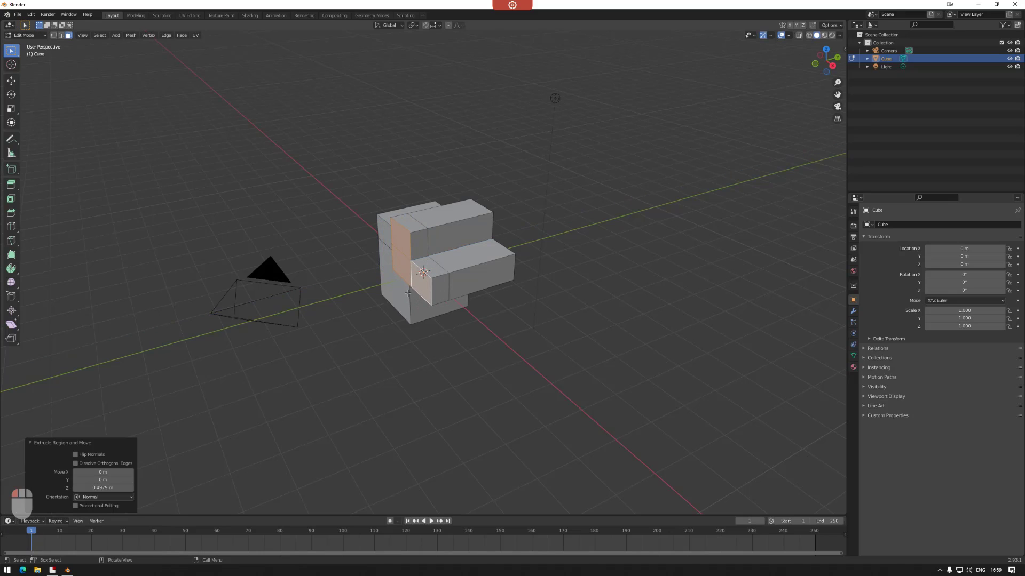
# - Try Extrude Manifold on the upper block's inner face above the cube's top, pushing it inward about 0.49 m
pyautogui.moveTo(11, 185); pyautogui.dragTo(23, 187)
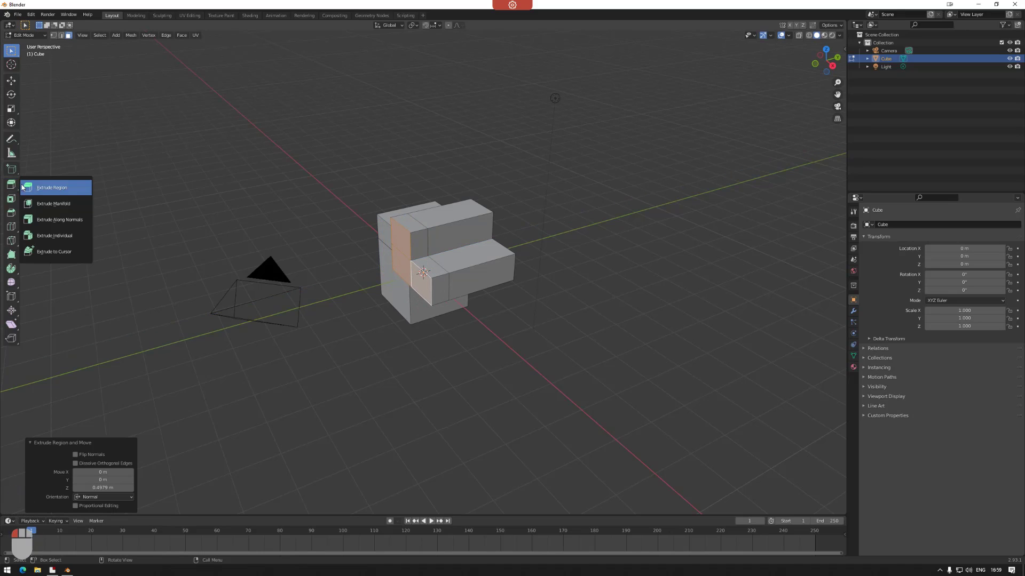
pyautogui.click(58, 204)
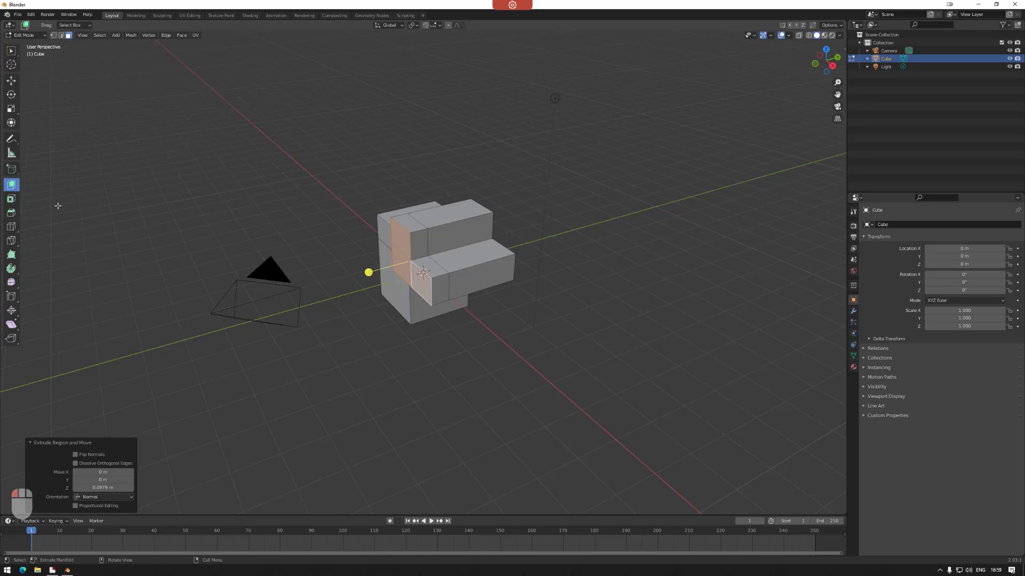
pyautogui.moveTo(388, 258); pyautogui.dragTo(569, 366, button='middle')
pyautogui.click(417, 210)
pyautogui.moveTo(416, 211); pyautogui.dragTo(427, 206)
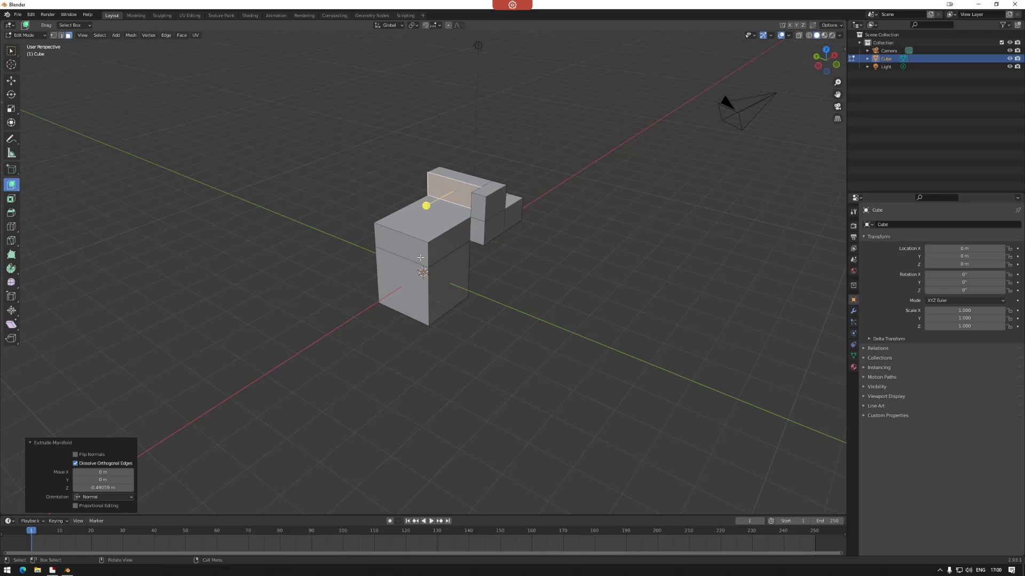
# - Try extruding the same inner face outward about 0.77 m over the cube's top with Extrude Manifold
pyautogui.moveTo(421, 258); pyautogui.dragTo(519, 261, button='middle')
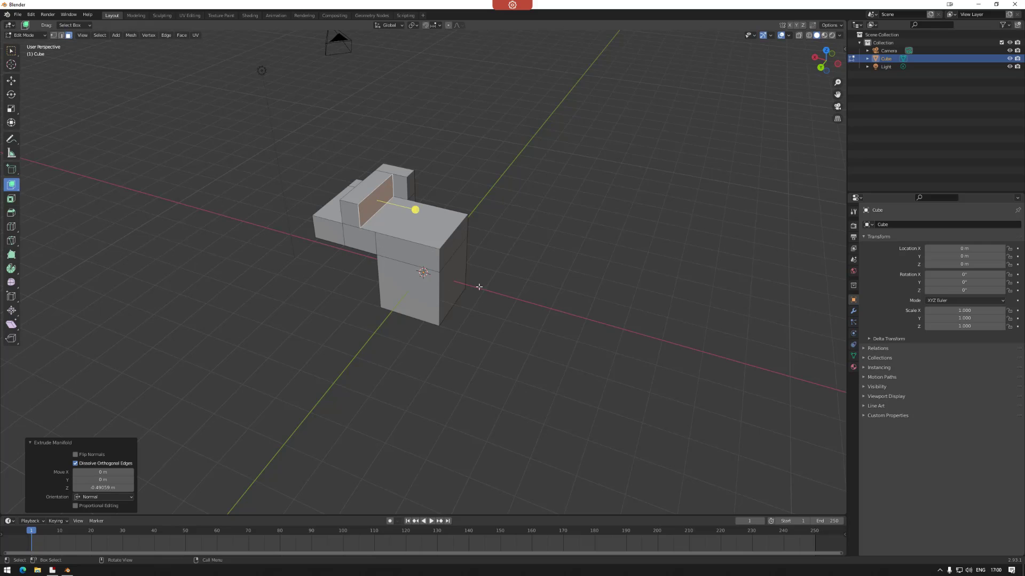
pyautogui.moveTo(479, 287); pyautogui.dragTo(422, 219, button='middle')
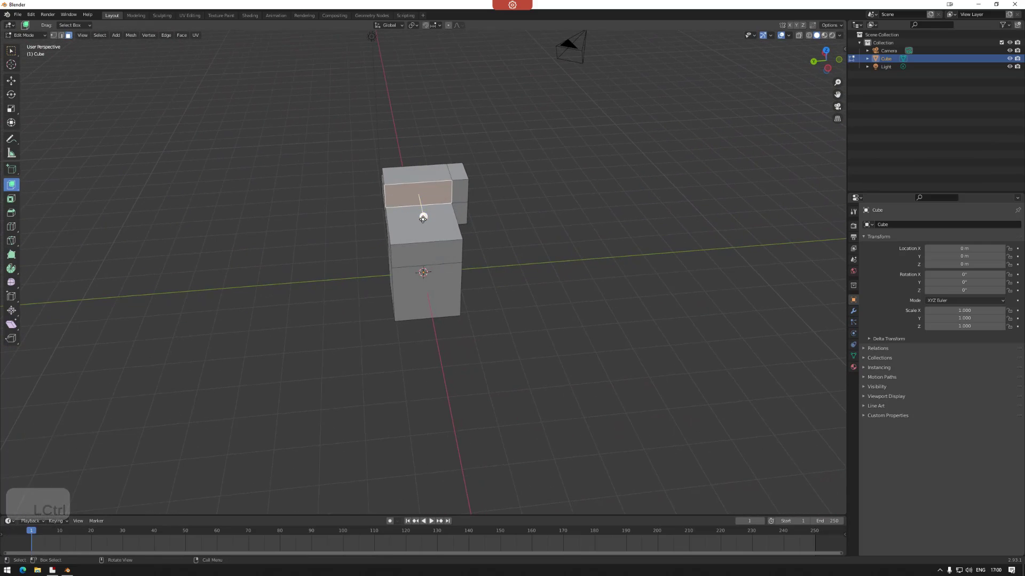
pyautogui.moveTo(422, 219); pyautogui.dragTo(426, 234)
pyautogui.moveTo(425, 233); pyautogui.dragTo(463, 254, button='middle')
pyautogui.press('g')
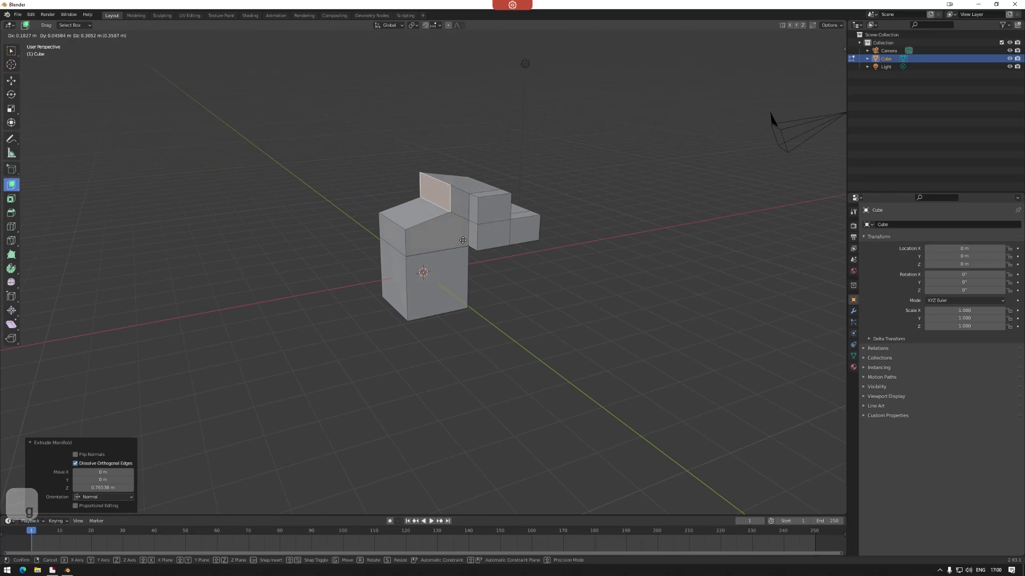
pyautogui.rightClick(462, 242)
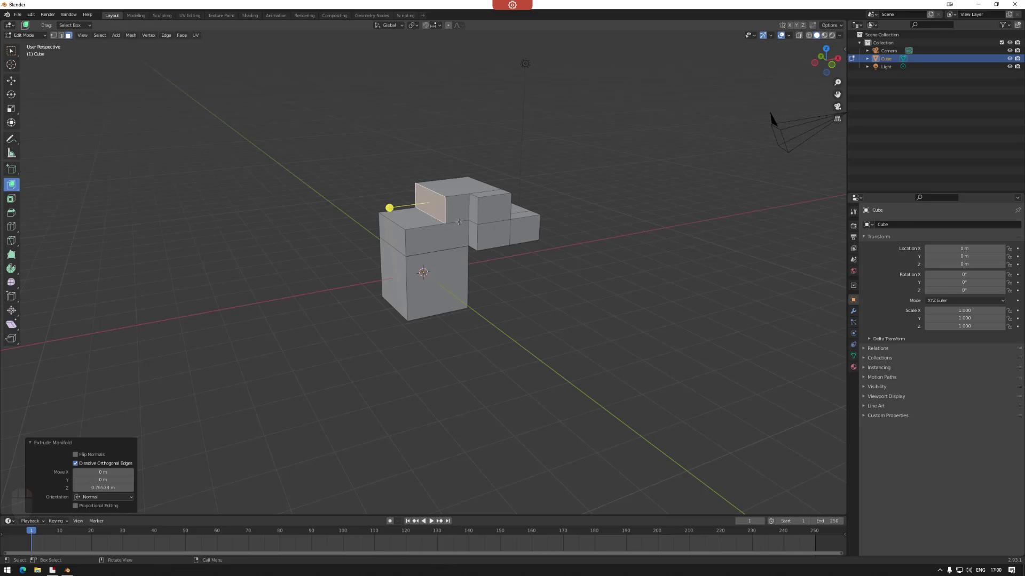
# - Try moving the extruded end face freely, about 0.3 m upward, and undo both the move and the manifold extrusion
pyautogui.press('g')
pyautogui.click(451, 220)
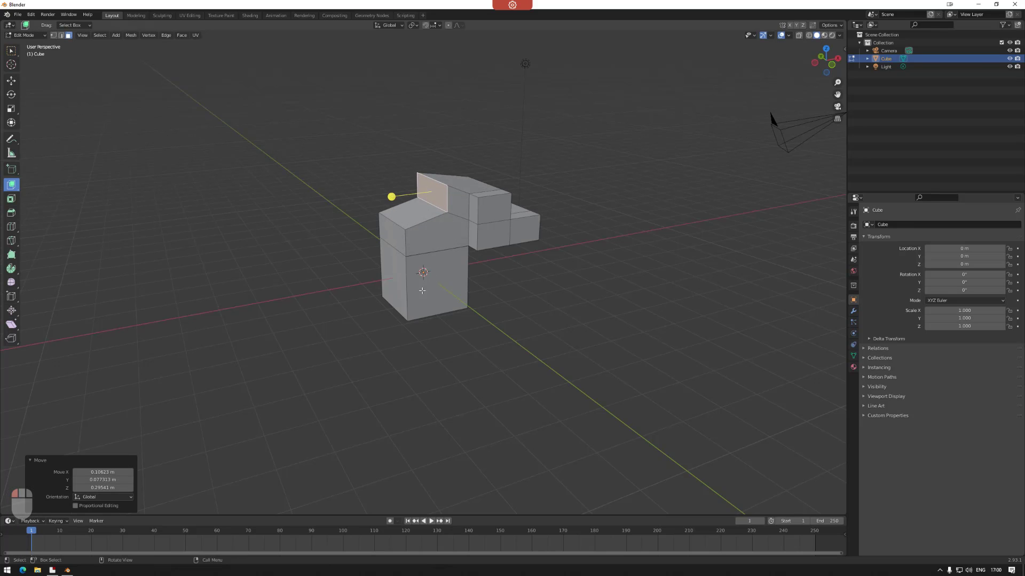
pyautogui.keyDown('shift'); pyautogui.moveTo(421, 300); pyautogui.dragTo(525, 313, button='middle'); pyautogui.keyUp('shift')
pyautogui.hotkey('ctrl', 'z')
pyautogui.press('g')
pyautogui.rightClick(508, 263)
pyautogui.hotkey('ctrl', 'z')
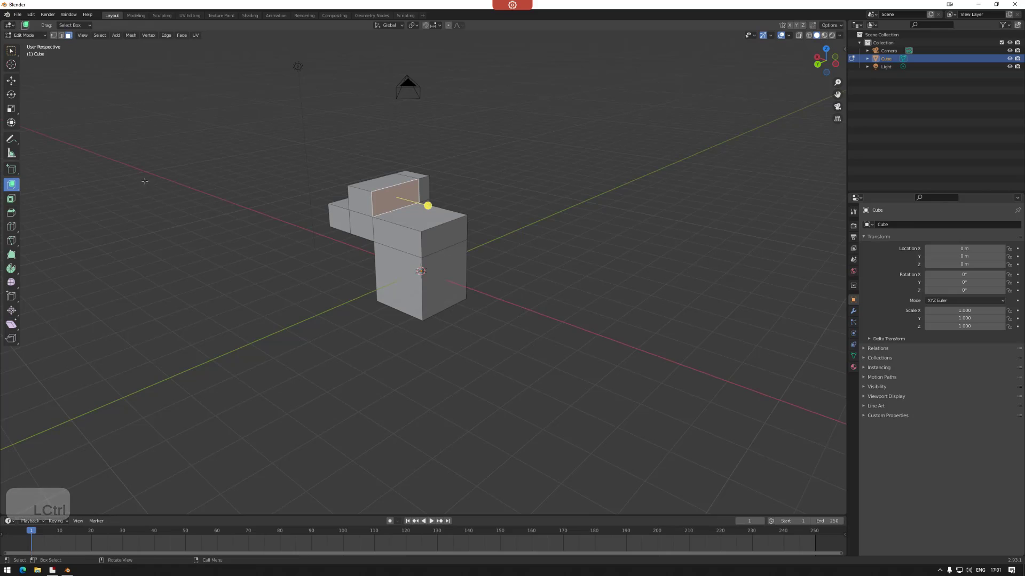
# - Try Extrude Region on the same inner face by about 0.71 m, raise the new face, and undo both changes
pyautogui.click(17, 189)
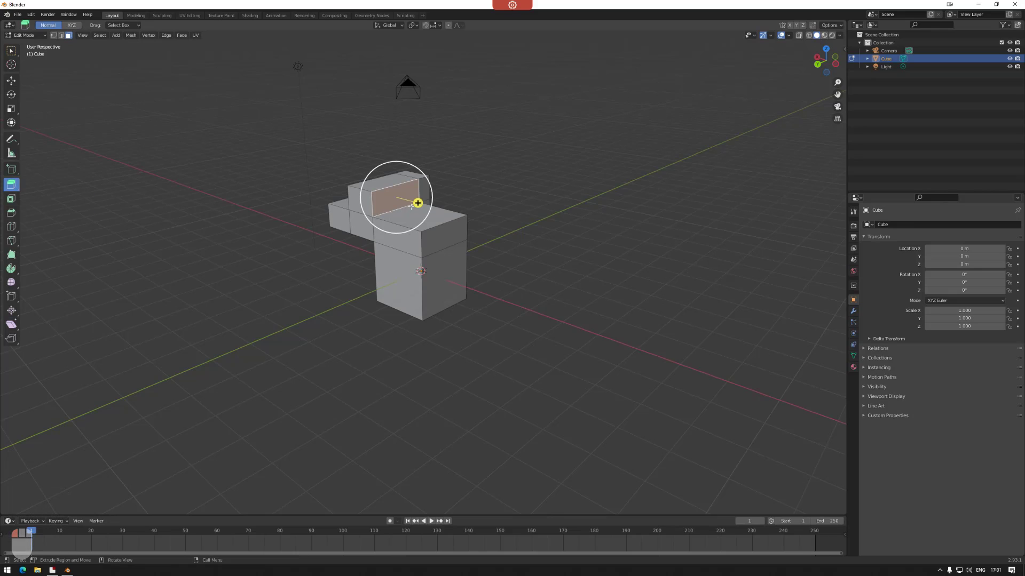
pyautogui.moveTo(427, 205); pyautogui.dragTo(433, 208)
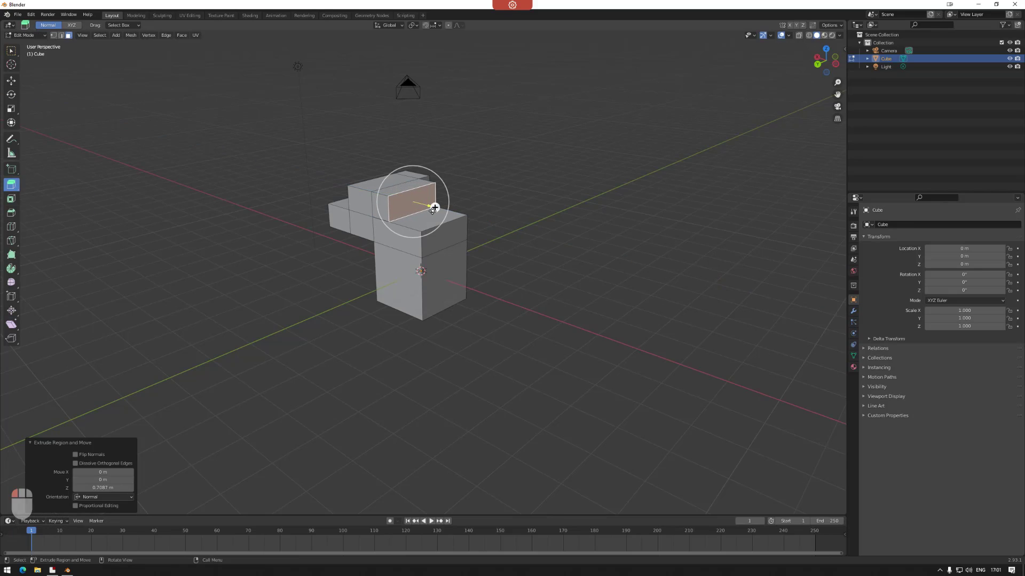
pyautogui.press('g')
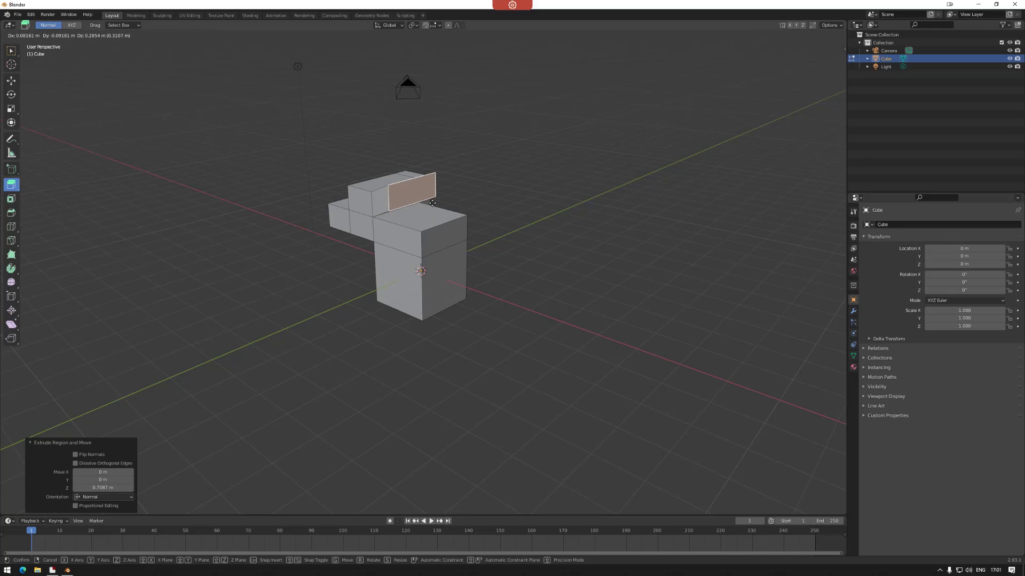
pyautogui.click(433, 203)
pyautogui.hotkey('ctrl', 'z')
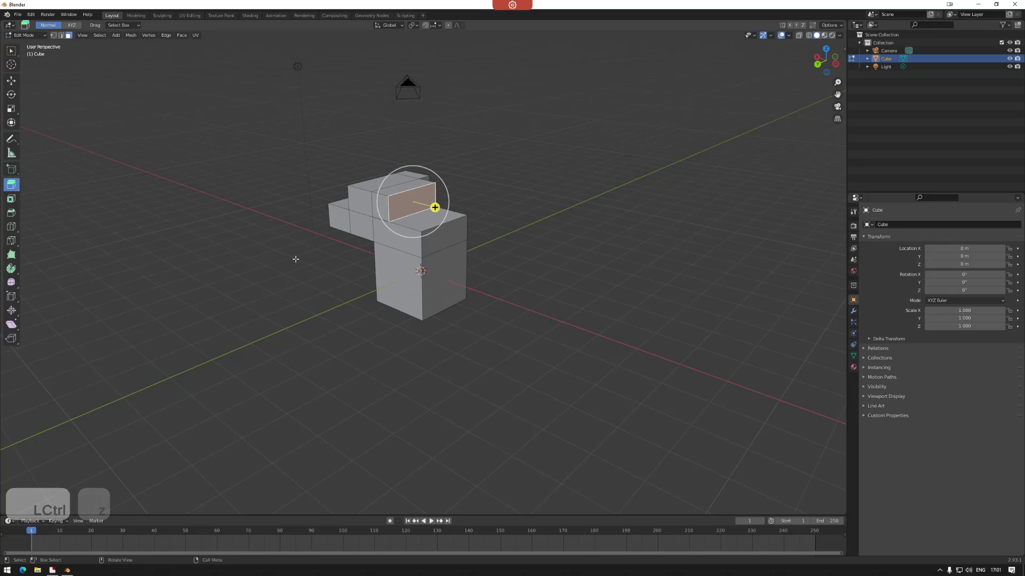
pyautogui.hotkey('ctrl', 'z')
# - Activate Extrude Along Normals and select the upper block's top face together with its adjoining end face
pyautogui.moveTo(13, 188); pyautogui.dragTo(59, 220)
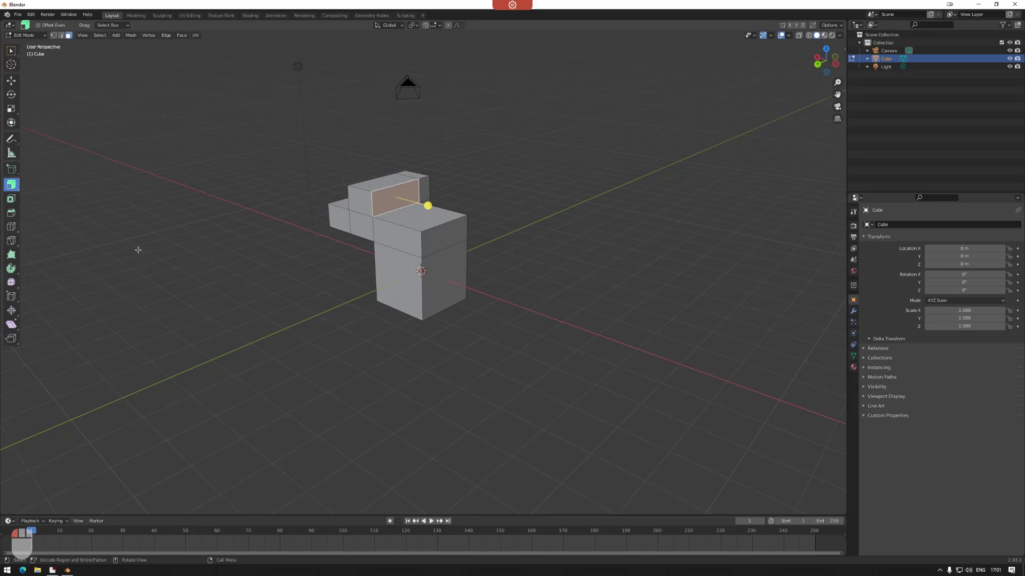
pyautogui.click(419, 223)
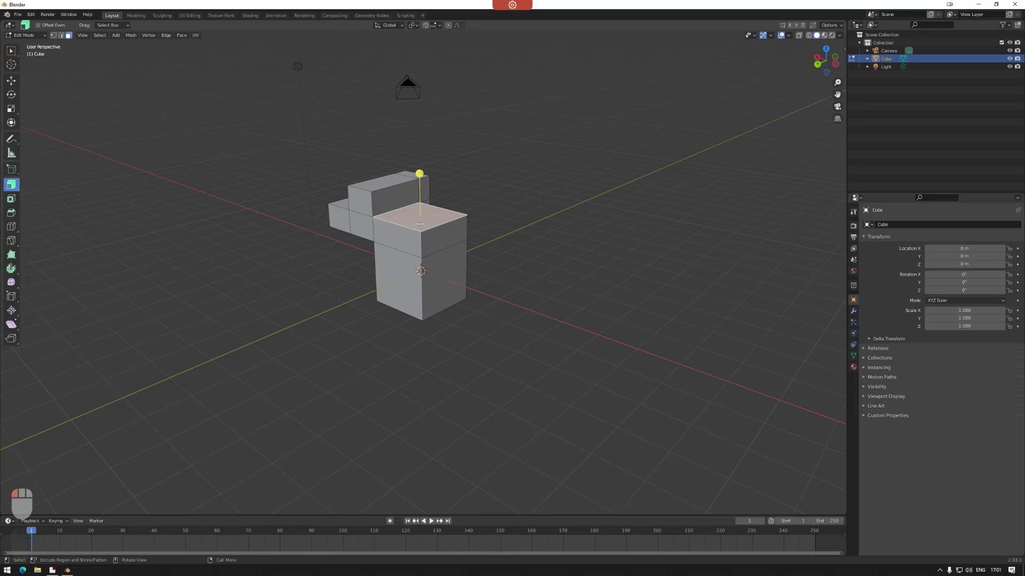
pyautogui.click(355, 197)
pyautogui.moveTo(397, 276); pyautogui.dragTo(474, 276, button='middle')
# - Try extruding the selected top and end faces along their normals, and undo the extrusion
pyautogui.moveTo(438, 198); pyautogui.dragTo(463, 187)
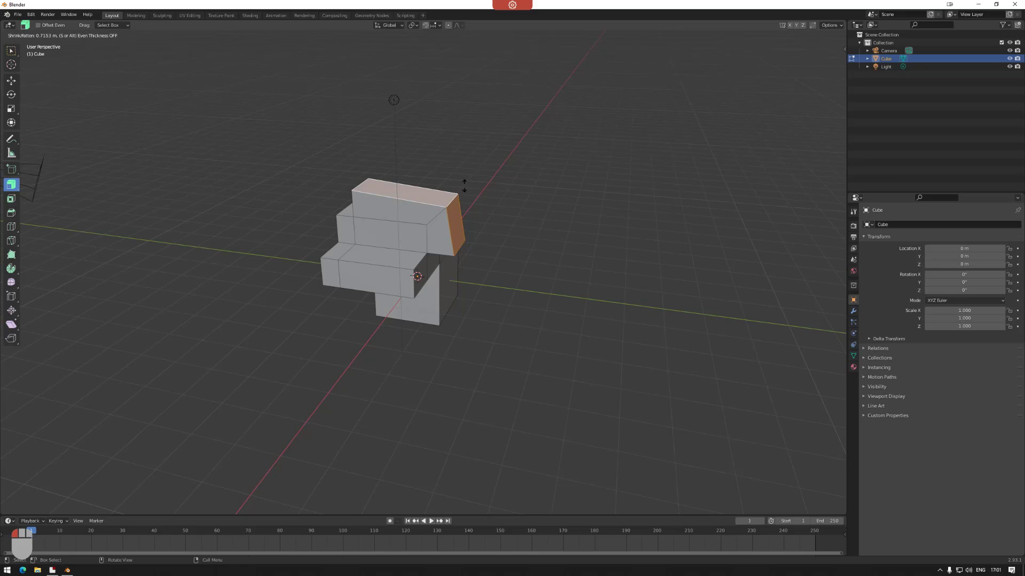
pyautogui.moveTo(464, 184); pyautogui.dragTo(453, 181)
pyautogui.hotkey('ctrl', 'z')
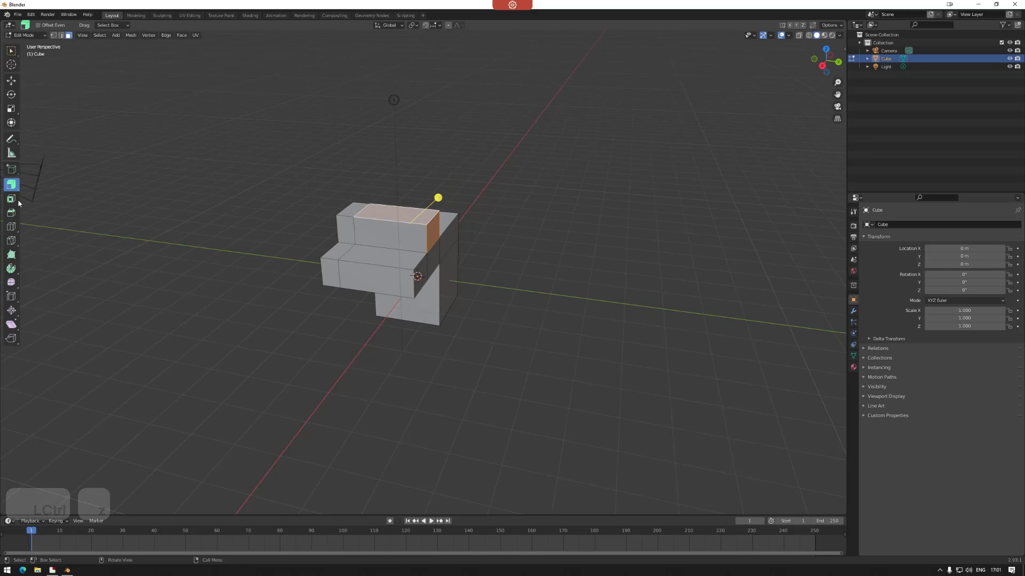
# - Try Extrude Region on the same two faces by about 1.05 m for comparison, and undo it
pyautogui.moveTo(12, 189); pyautogui.dragTo(42, 187)
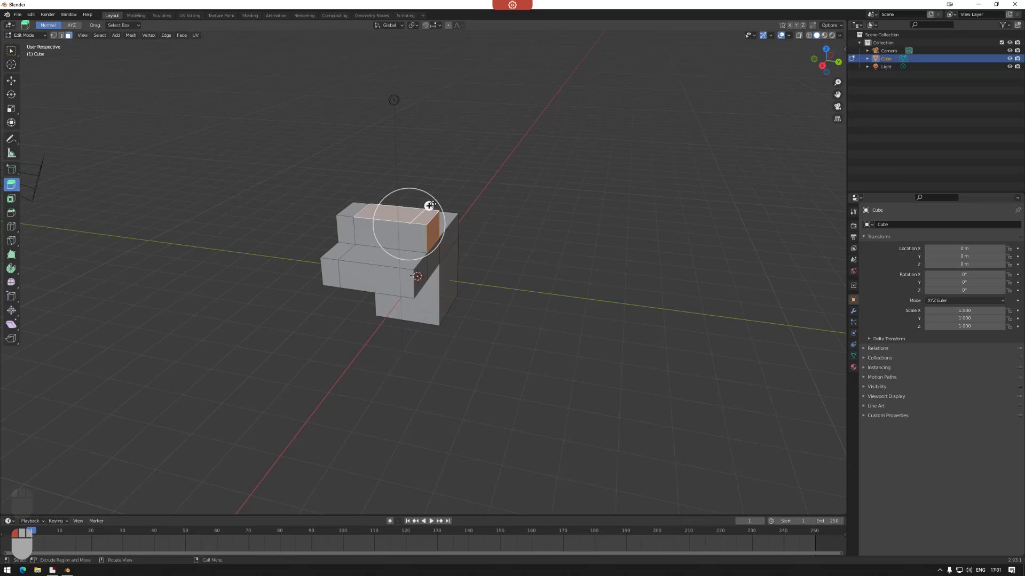
pyautogui.moveTo(427, 205); pyautogui.dragTo(461, 185)
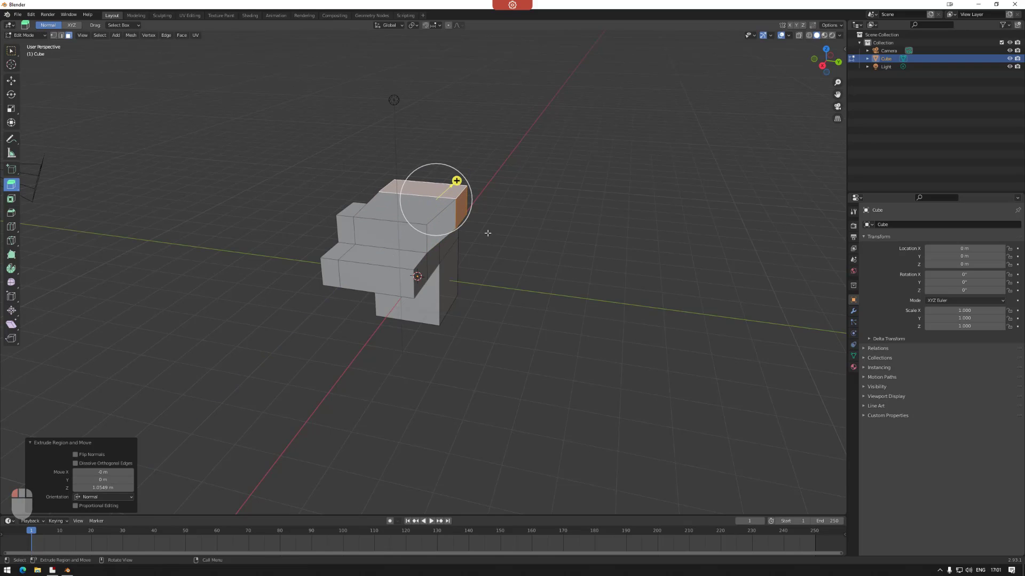
pyautogui.hotkey('ctrl', 'z')
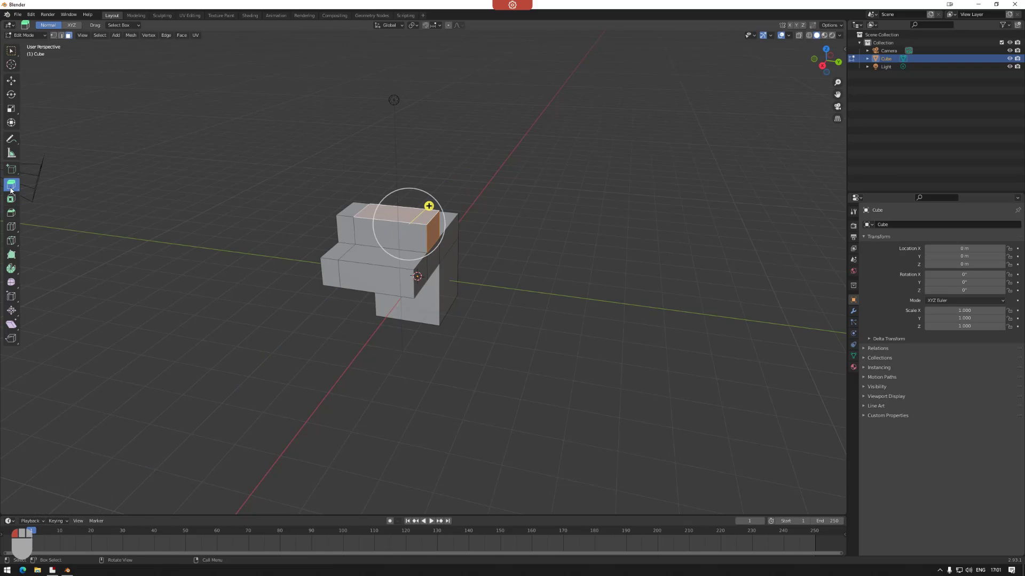
# - Extrude the two selected faces along their normals by about 0.84 m with Offset Even enabled
pyautogui.moveTo(10, 189); pyautogui.dragTo(53, 222)
pyautogui.moveTo(436, 198); pyautogui.dragTo(469, 176)
pyautogui.click(89, 497)
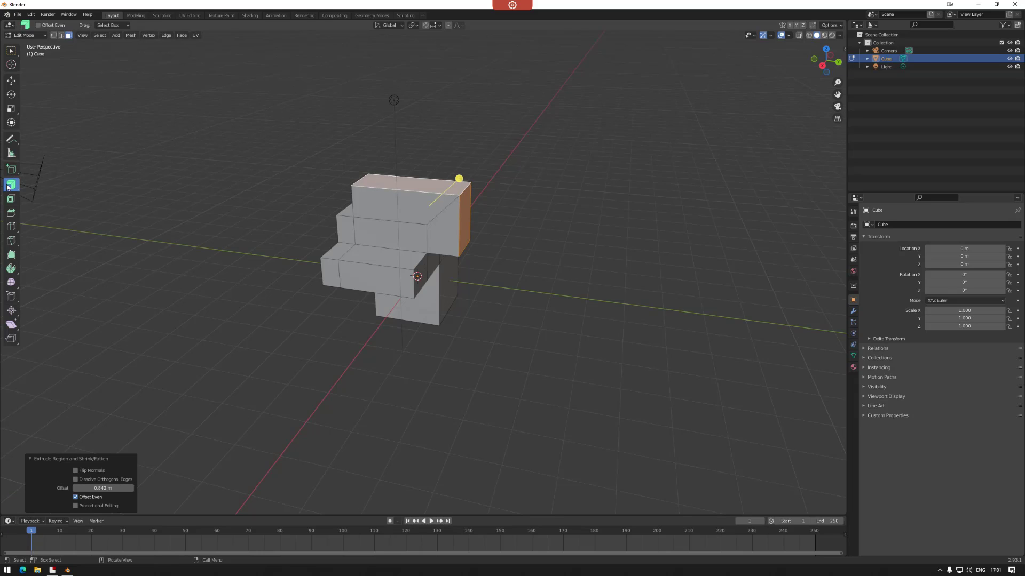
# - Select the upper block's top face and adjoining end face and extrude them about 0.75 m with Extrude Individual
pyautogui.moveTo(14, 187); pyautogui.dragTo(48, 234)
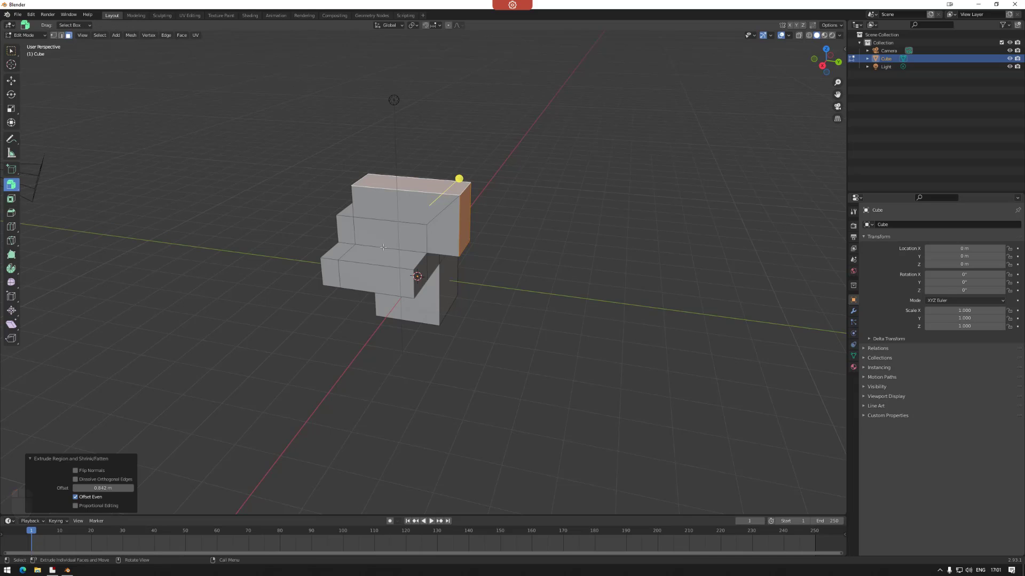
pyautogui.click(370, 276)
pyautogui.keyDown('shift'); pyautogui.click(420, 276); pyautogui.keyUp('shift')
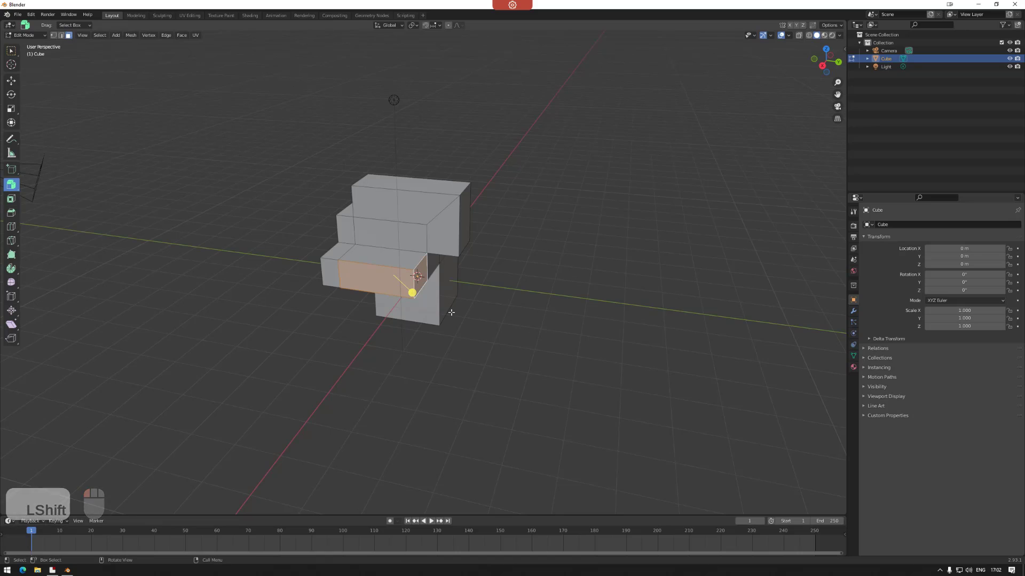
pyautogui.click(410, 181)
pyautogui.keyDown('shift'); pyautogui.click(464, 224); pyautogui.keyUp('shift')
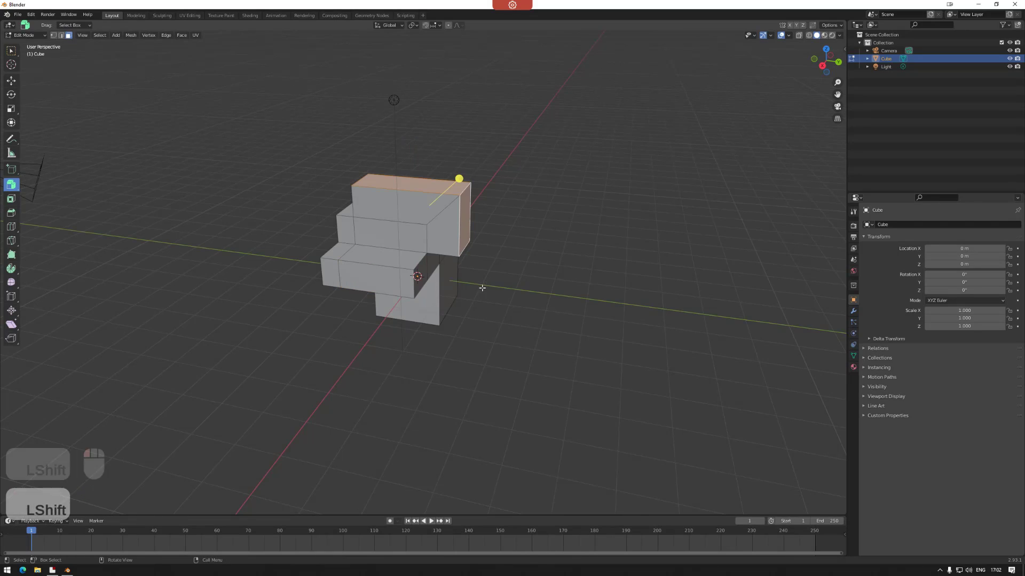
pyautogui.moveTo(458, 179); pyautogui.dragTo(511, 162)
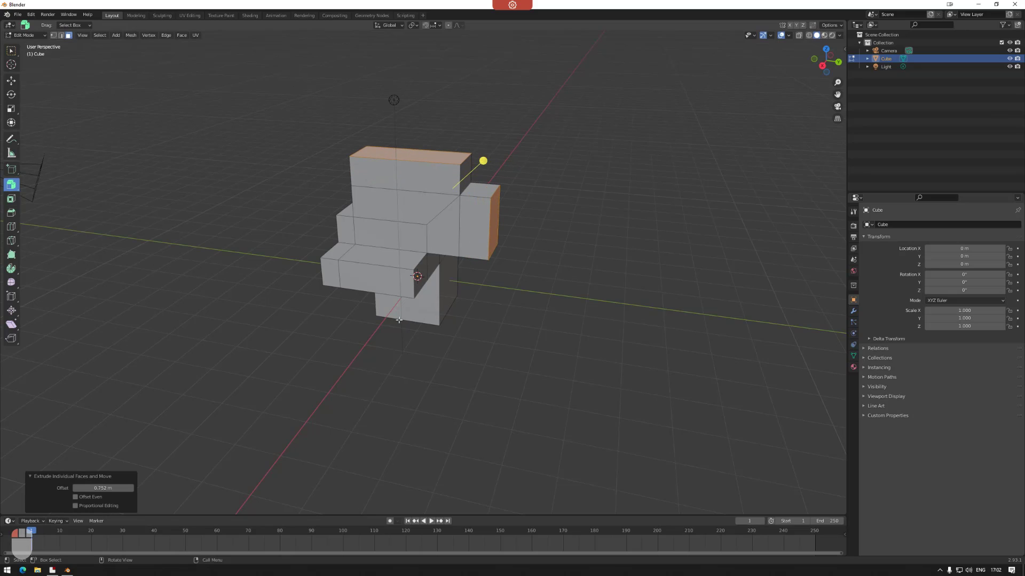
# - Try Extrude to Cursor on the outer face of the side block, pulling it diagonally downward, and undo it
pyautogui.click(13, 191)
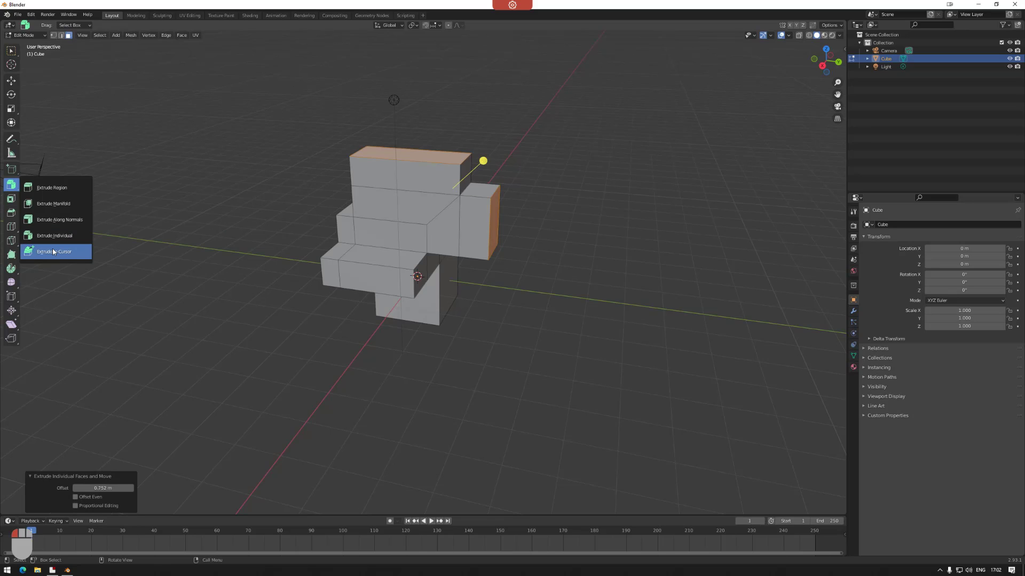
pyautogui.moveTo(10, 184); pyautogui.dragTo(37, 187)
pyautogui.click(148, 189)
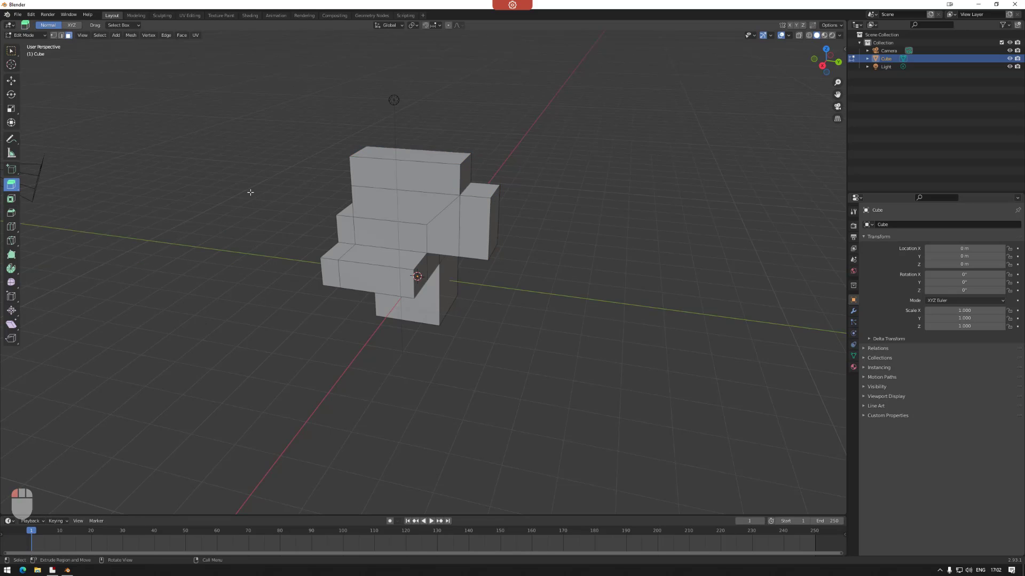
pyautogui.click(496, 220)
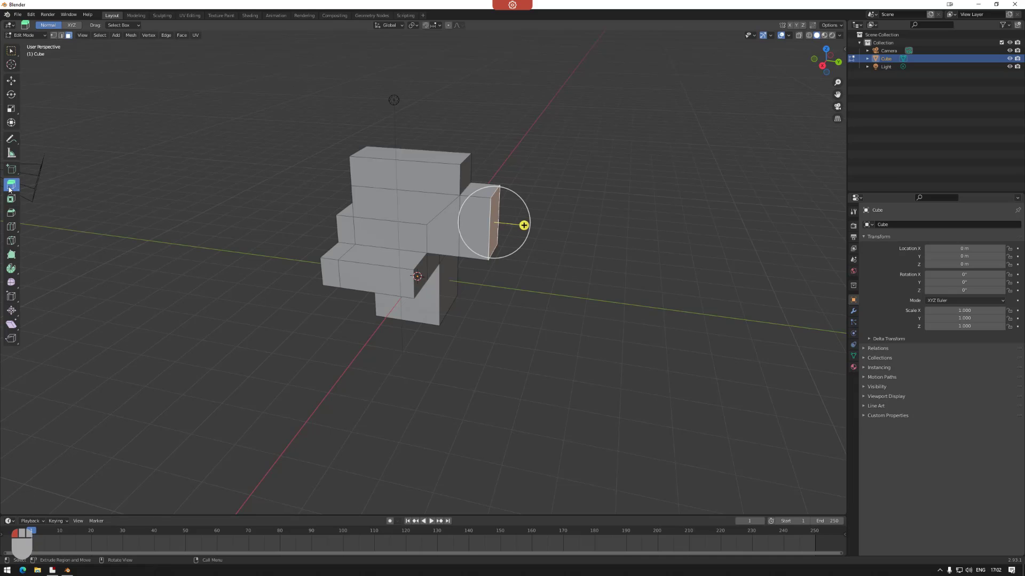
pyautogui.moveTo(10, 184); pyautogui.dragTo(56, 250)
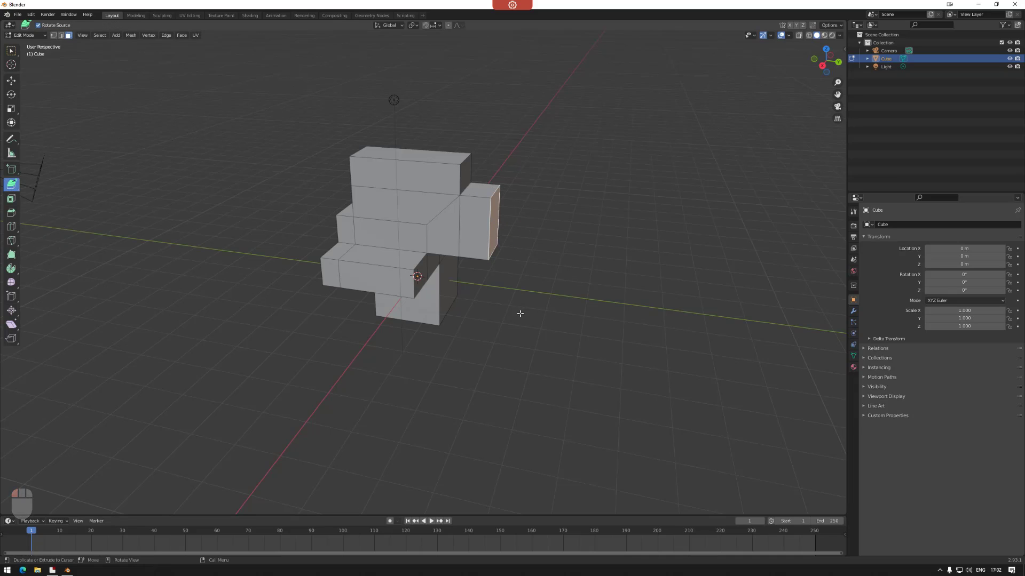
pyautogui.click(620, 310)
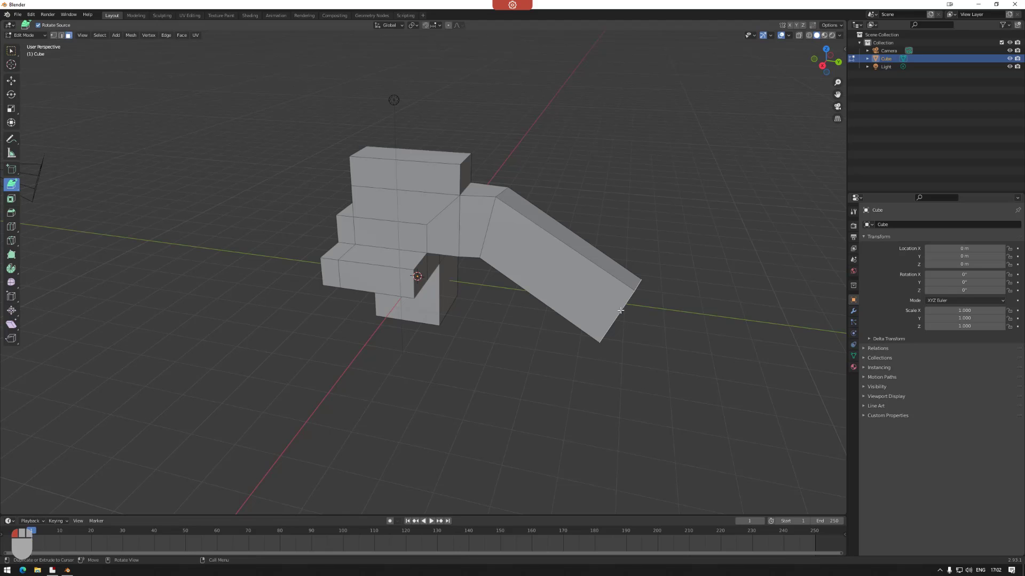
pyautogui.moveTo(607, 364); pyautogui.dragTo(574, 355, button='middle')
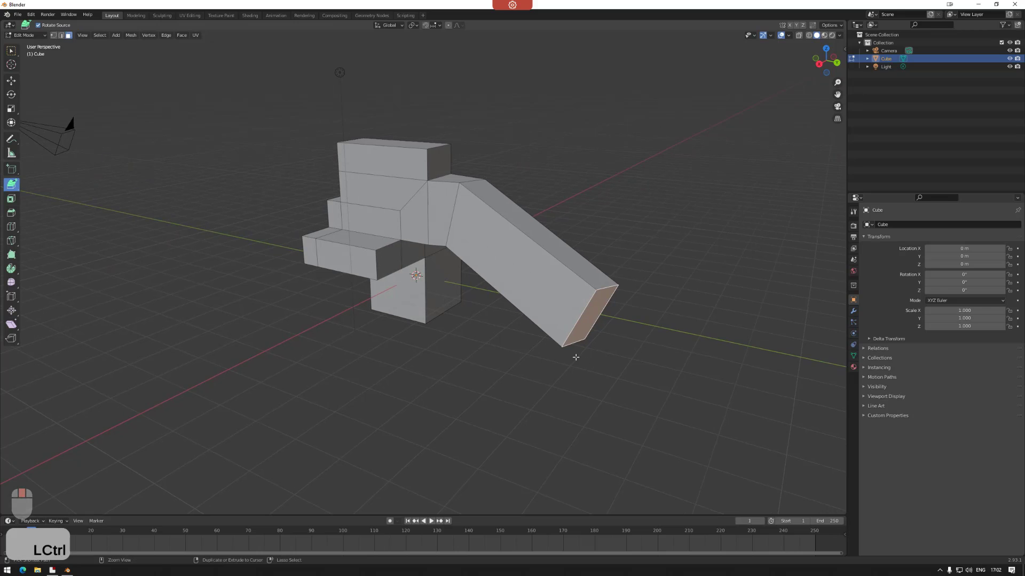
pyautogui.hotkey('ctrl', 'z')
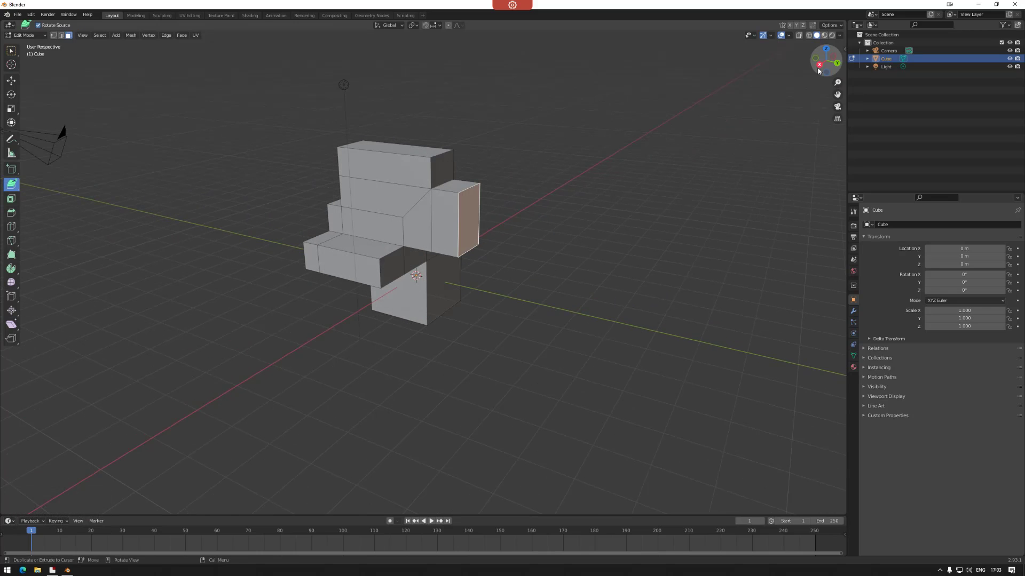
# - Try extruding the same face to the cursor diagonally downward in the Right orthographic view, and undo it
pyautogui.click(818, 66)
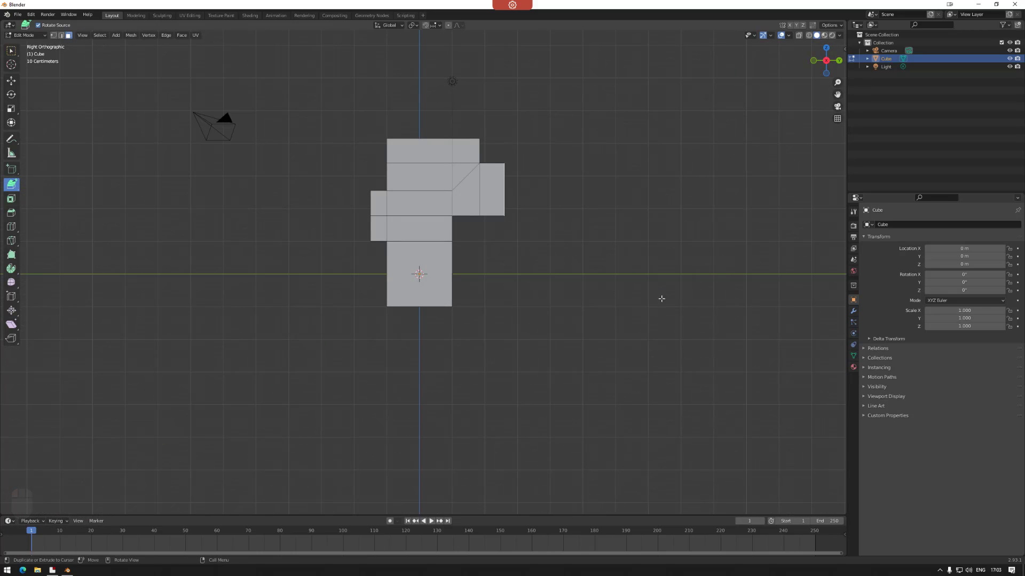
pyautogui.click(677, 295)
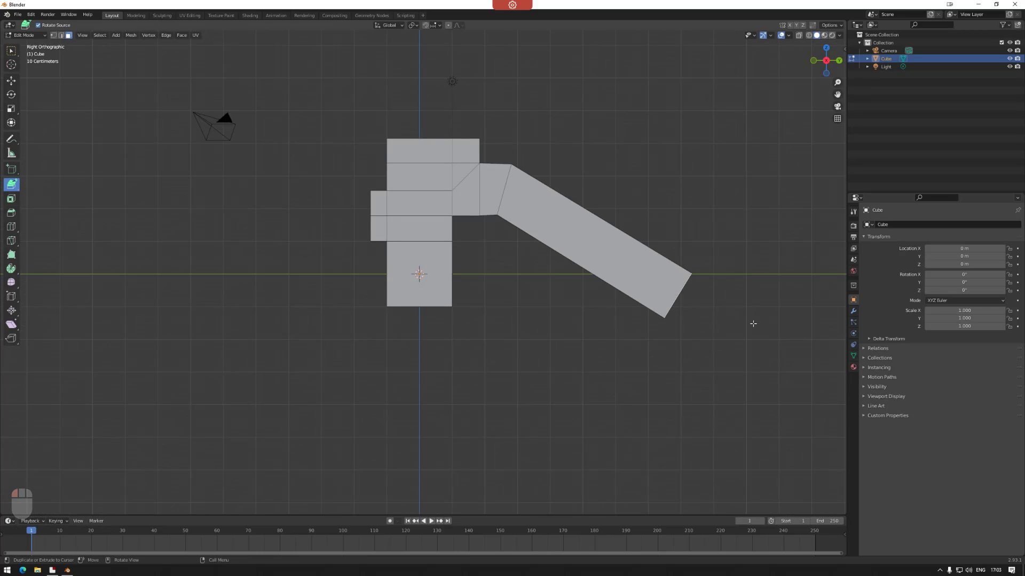
pyautogui.moveTo(753, 323); pyautogui.dragTo(693, 330, button='middle')
pyautogui.hotkey('ctrl', 'z')
pyautogui.rightClick(461, 257)
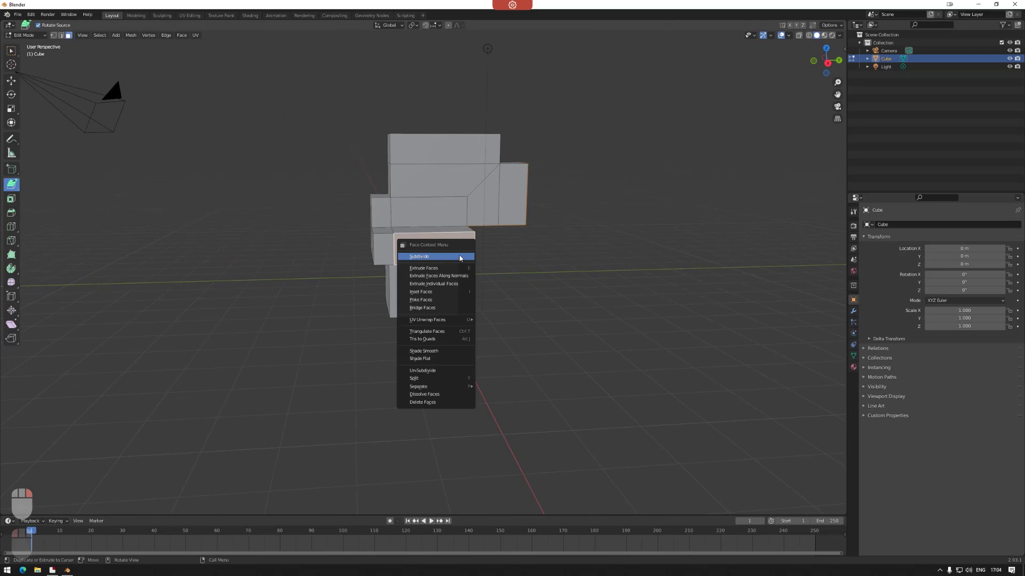
pyautogui.click(544, 257)
pyautogui.hotkey('ctrl', 'z')
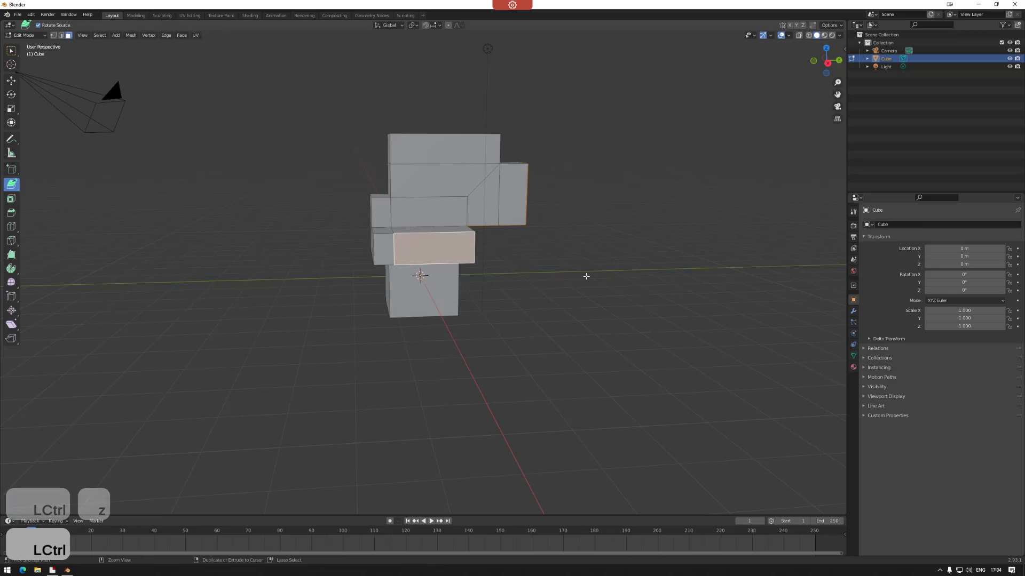
# - Switch back to the Extrude Region tool and clear the face selection
pyautogui.moveTo(626, 300); pyautogui.dragTo(578, 308, button='middle')
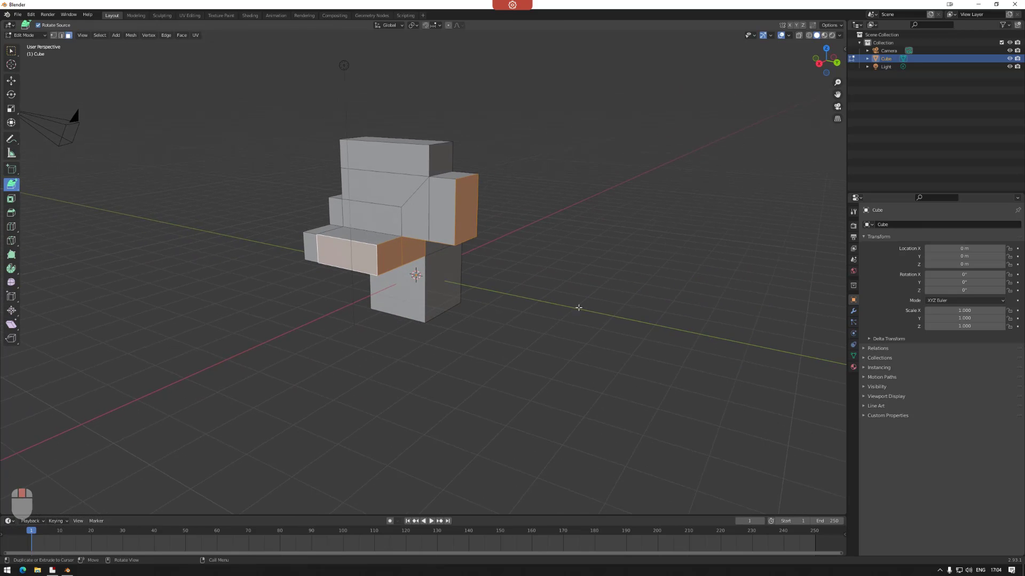
pyautogui.moveTo(12, 185); pyautogui.dragTo(43, 187)
pyautogui.click(574, 336)
pyautogui.moveTo(575, 336); pyautogui.dragTo(341, 368, button='middle')
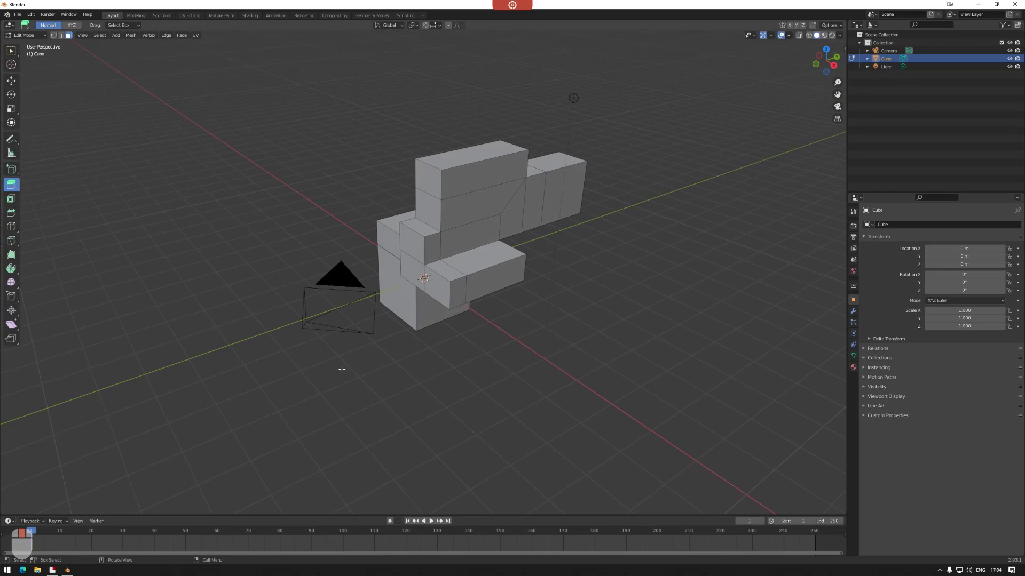